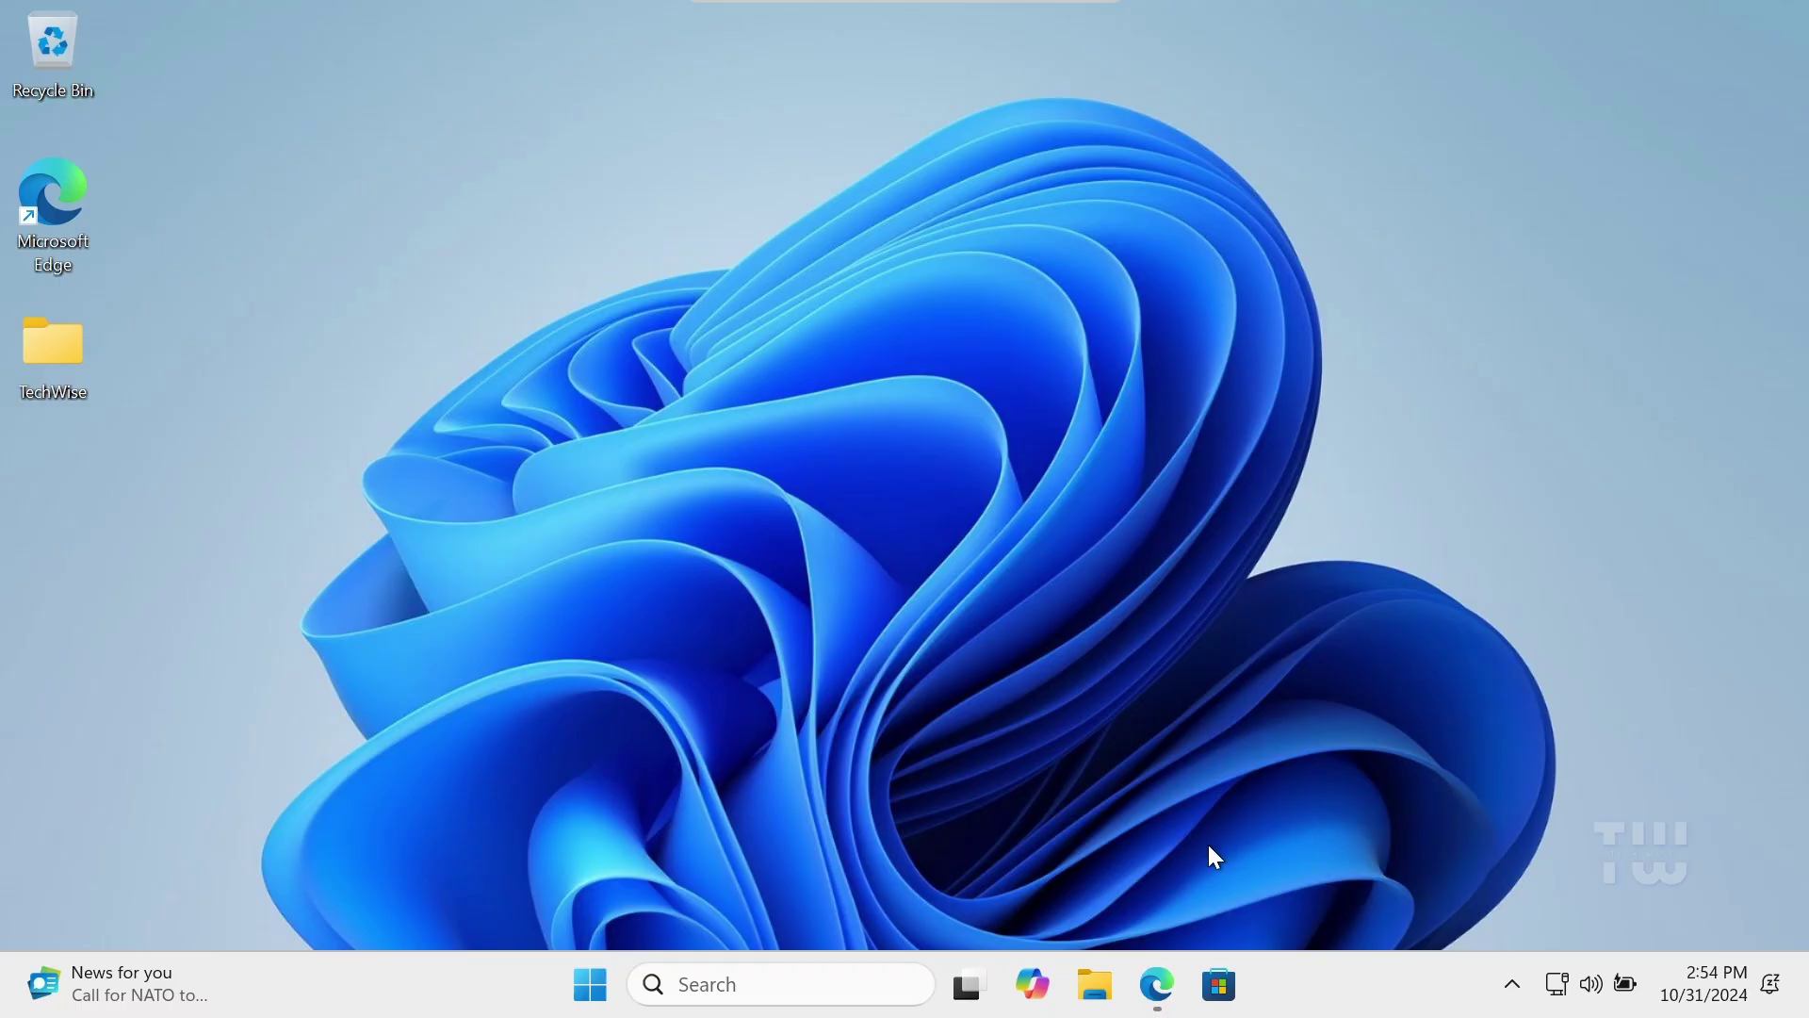
Download the 1.19GB Android-TV.iso file from MediaFire and check its download progress
{"action": "left_click", "coordinate": [1161, 977]}
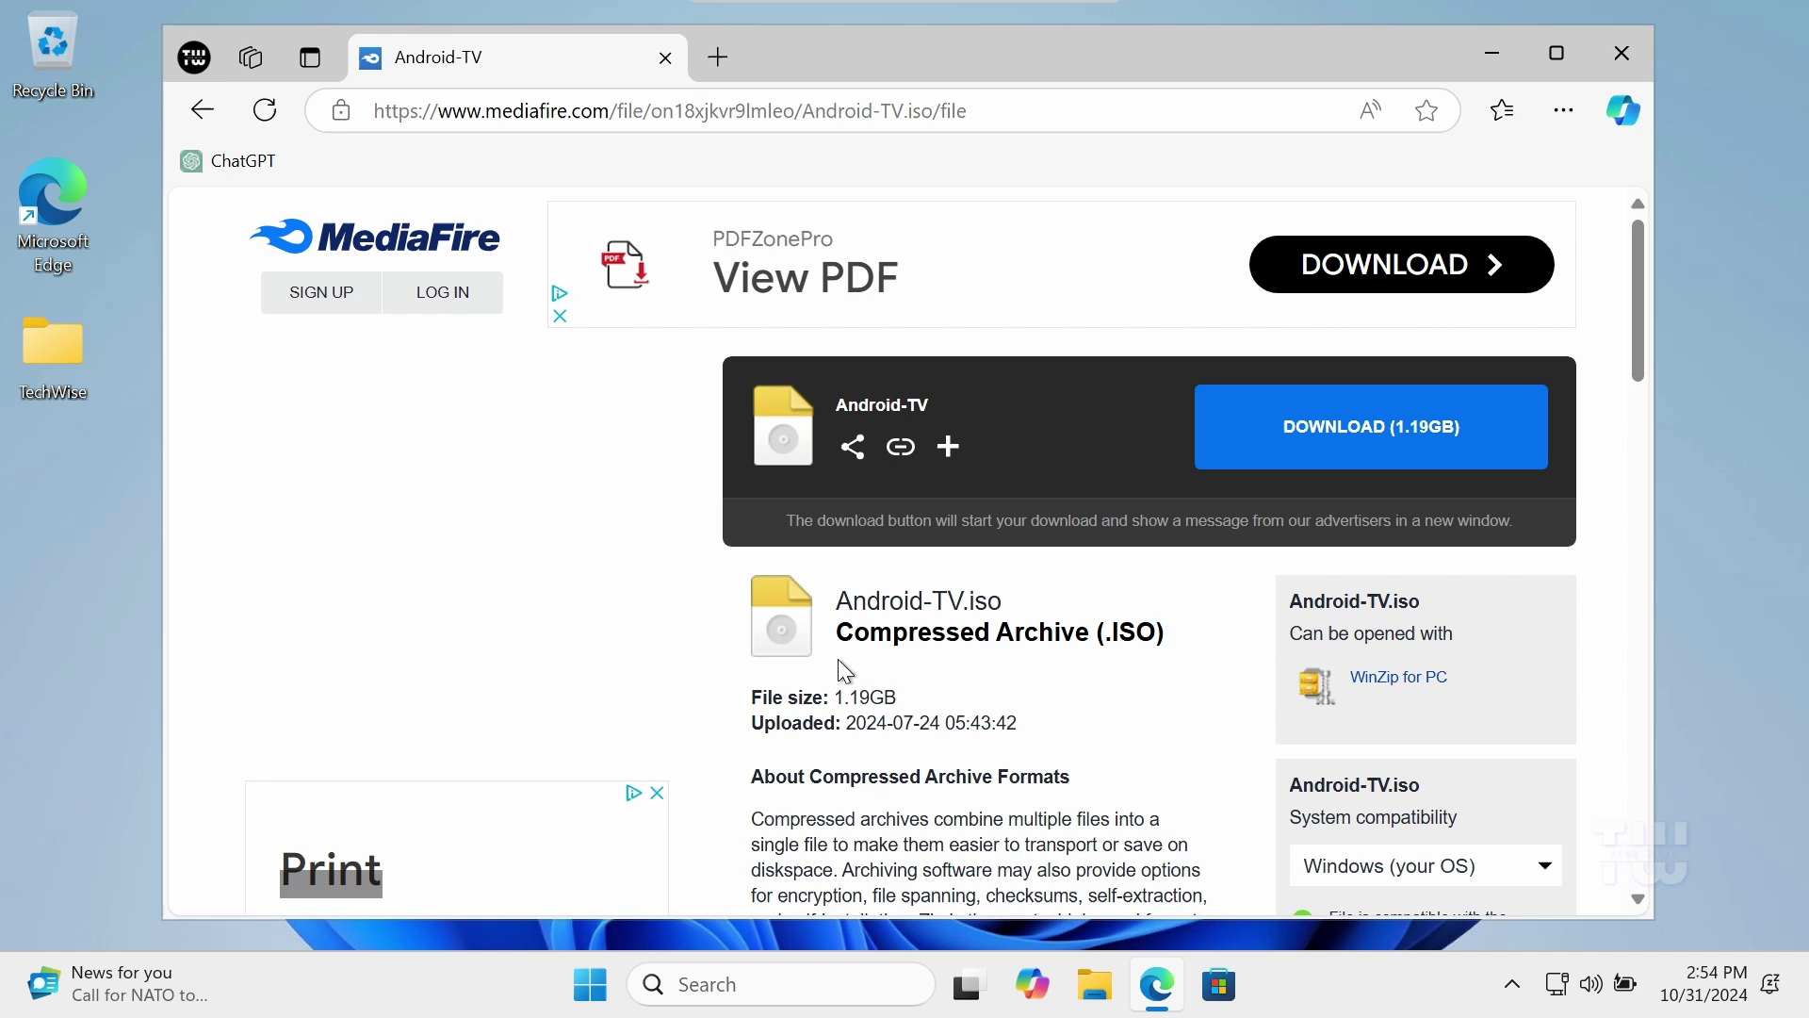
{"action": "left_click_drag", "start_coordinate": [839, 608], "coordinate": [1078, 601]}
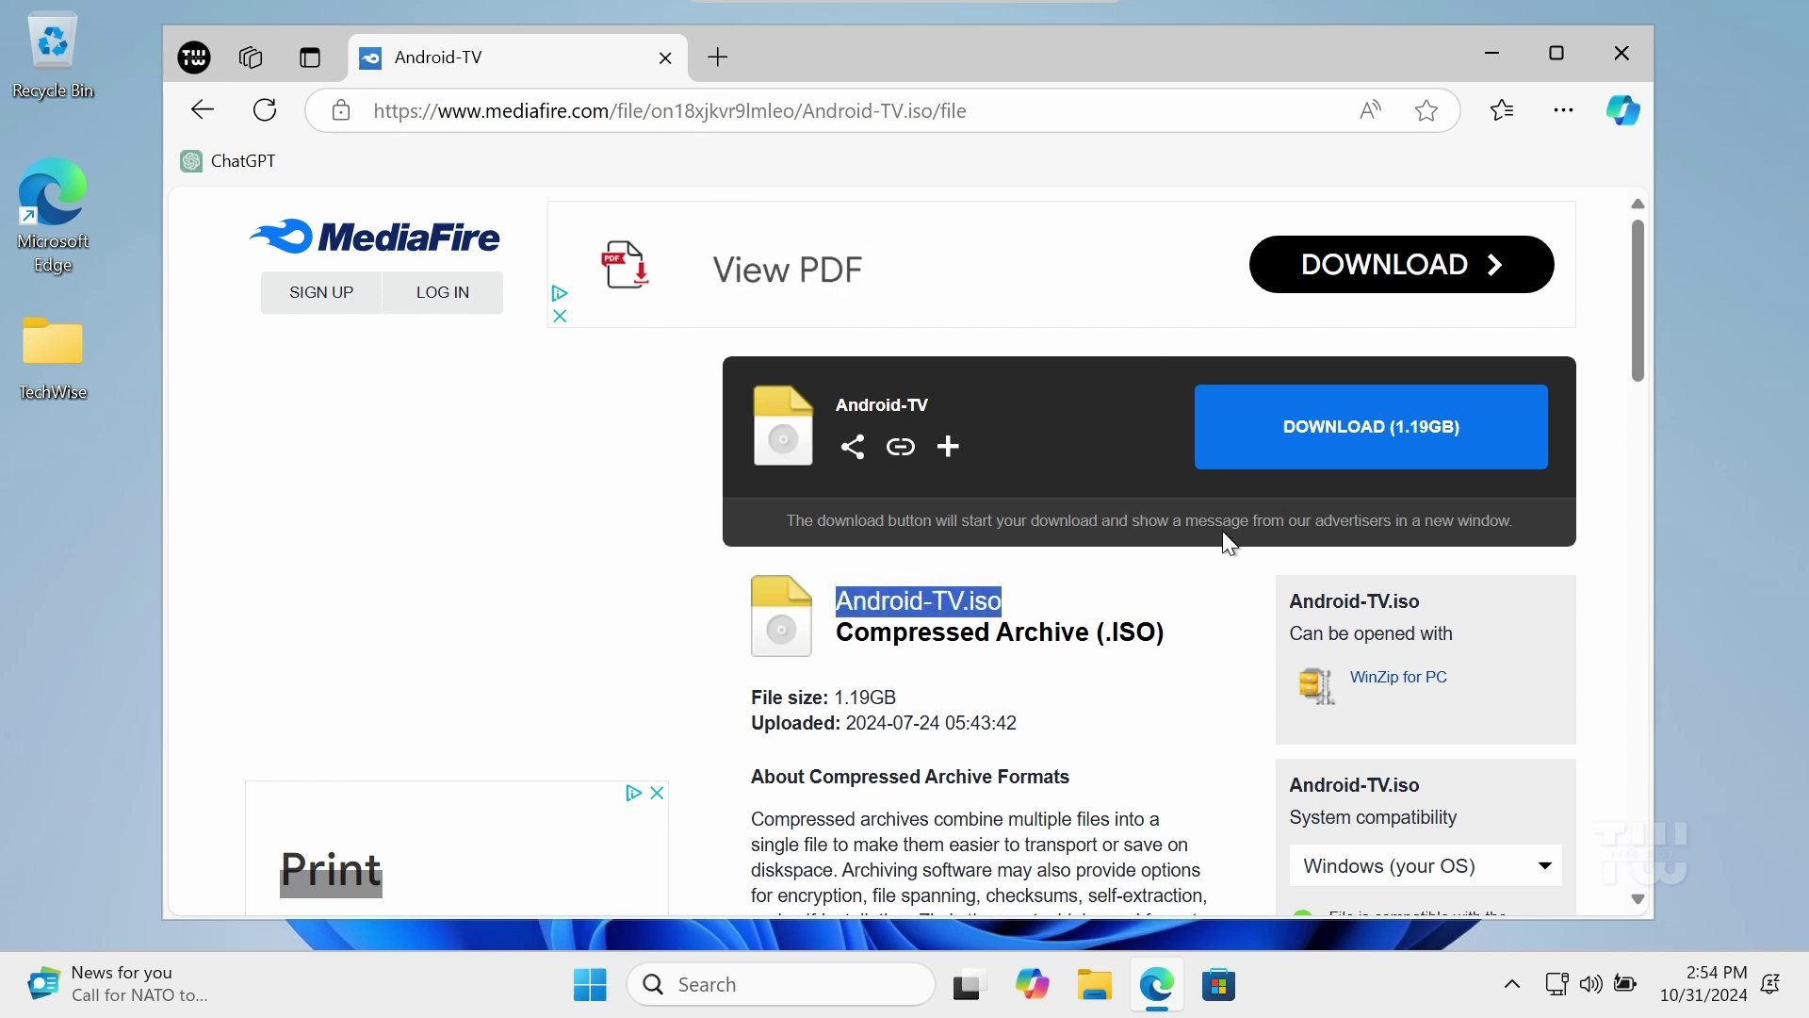
{"action": "left_click", "coordinate": [1402, 433]}
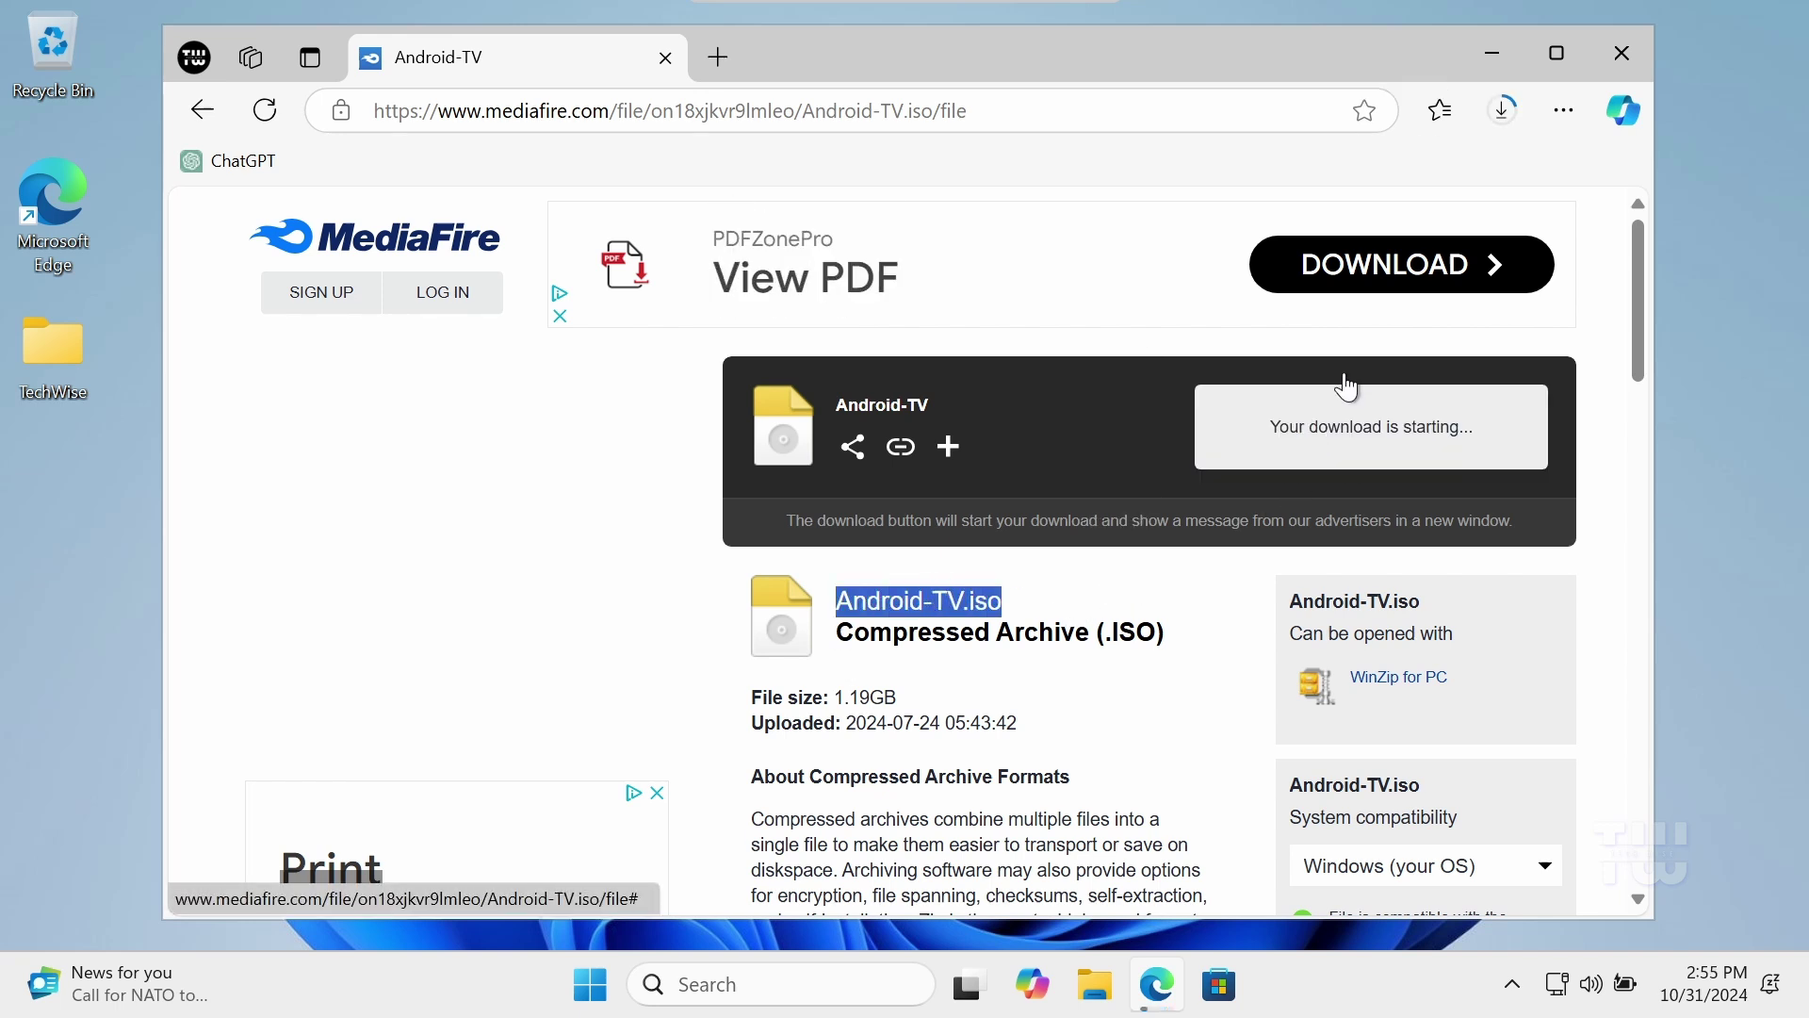
{"action": "left_click", "coordinate": [1498, 120]}
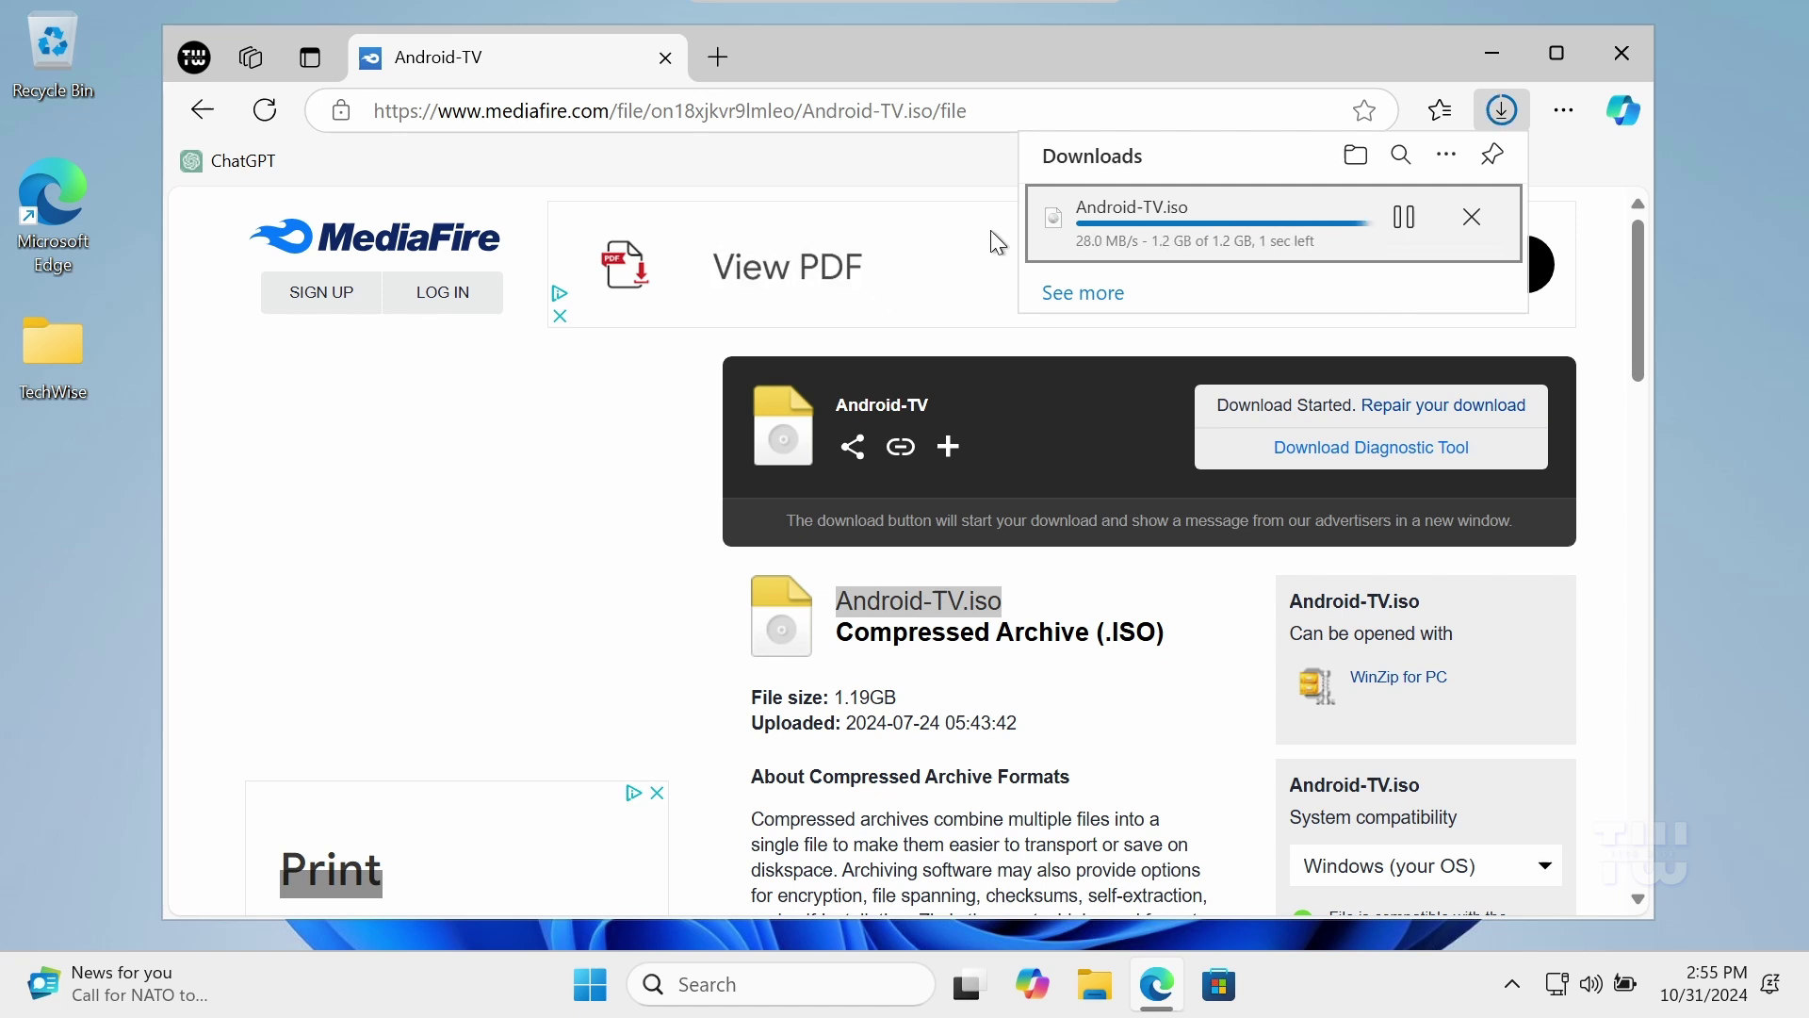
Search the web for 'rufus' in a new tab and open the official rufus.ie site
{"action": "left_click", "coordinate": [720, 54]}
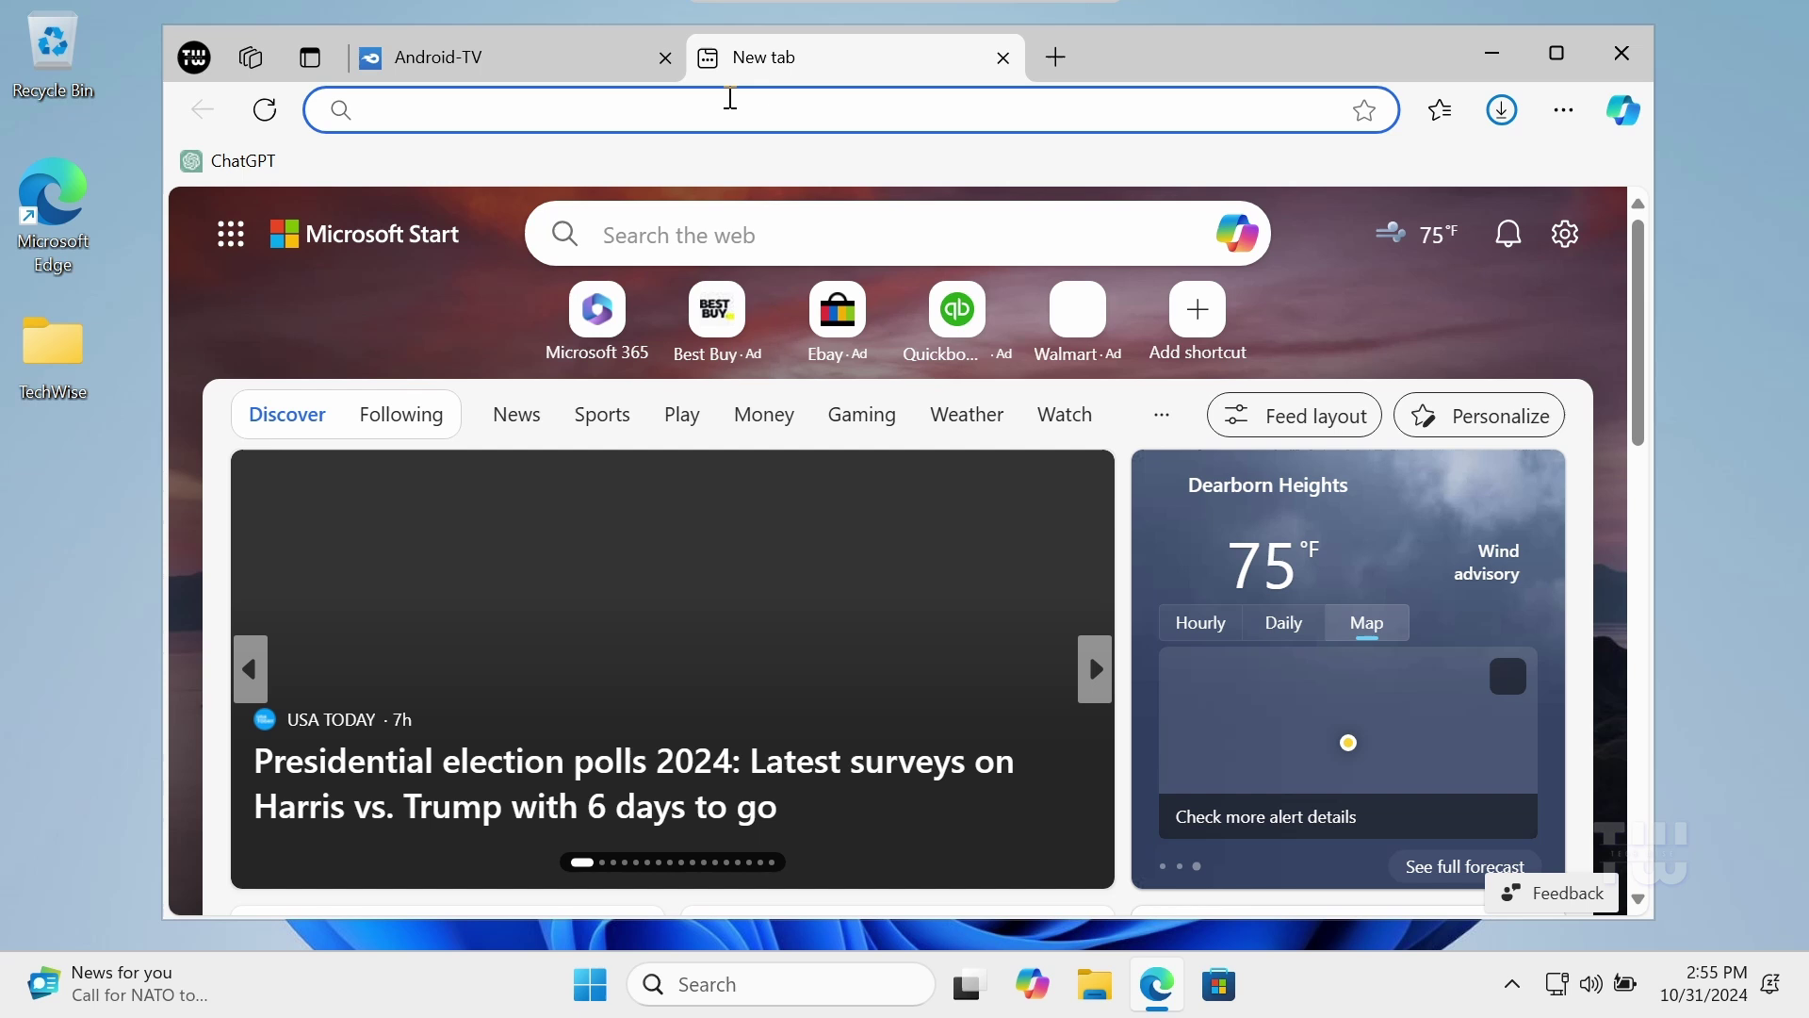
{"action": "type", "text": "ru"}
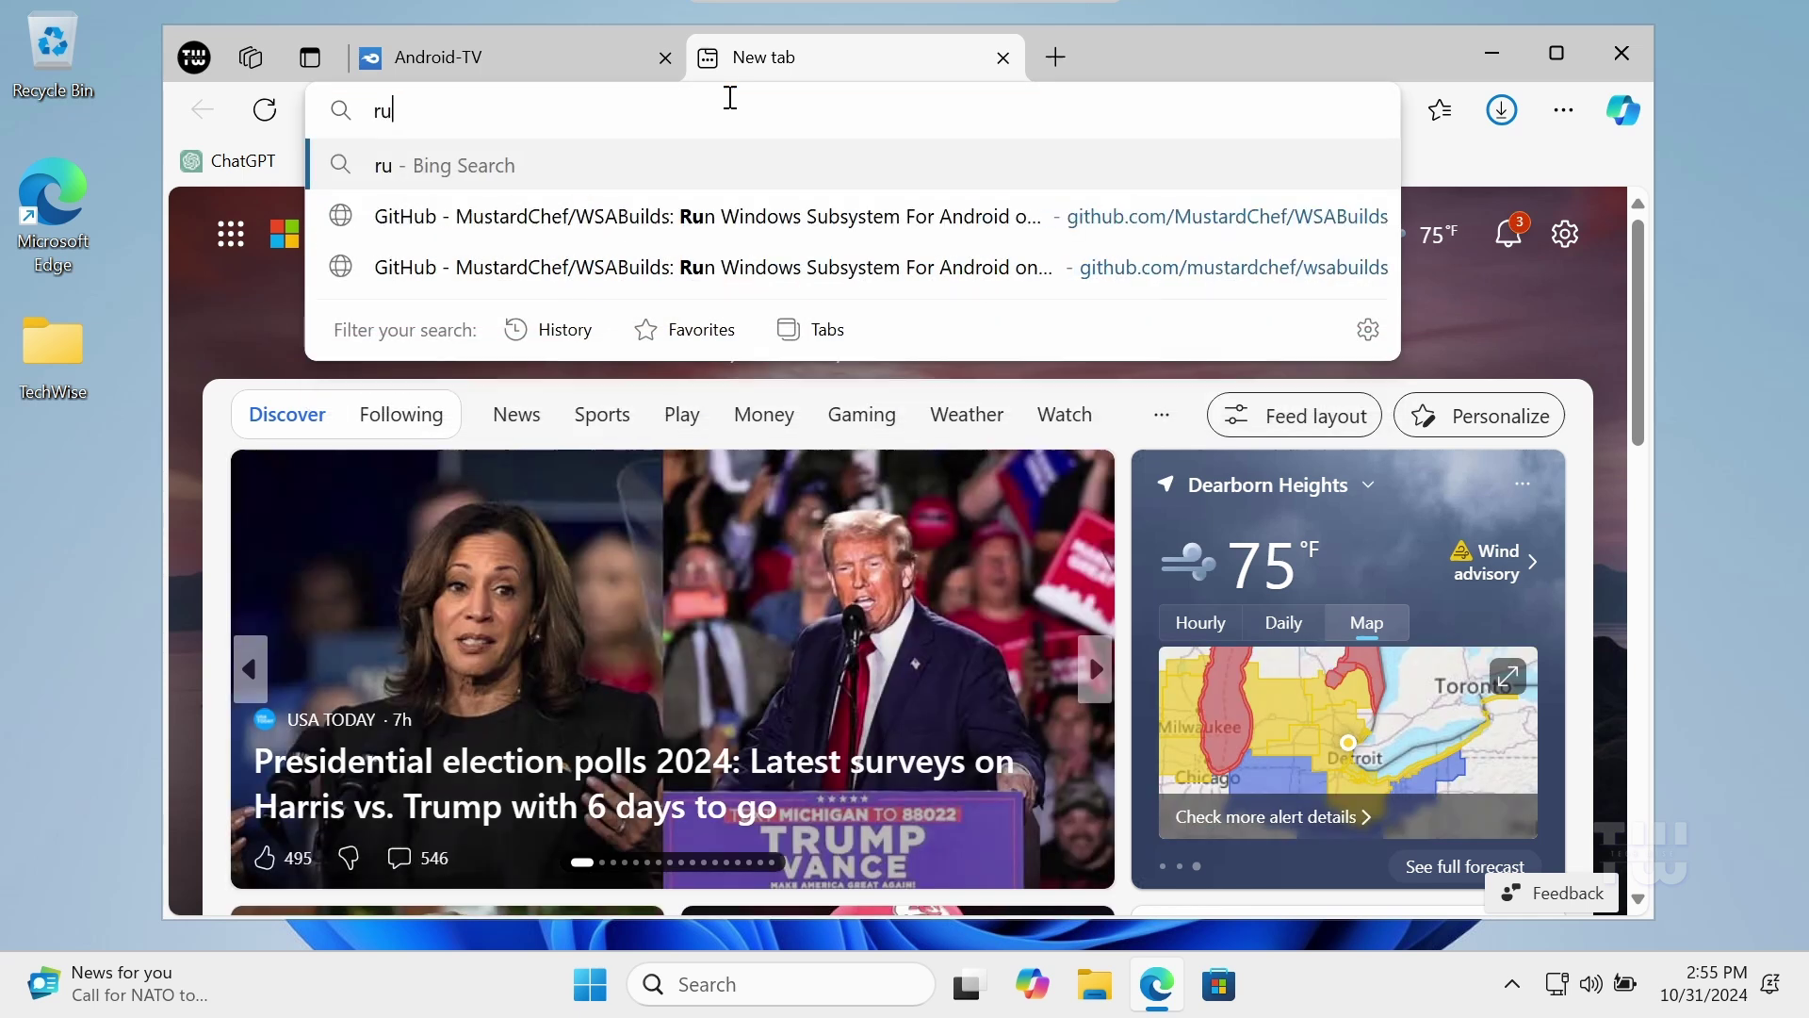
{"action": "type", "text": "fus"}
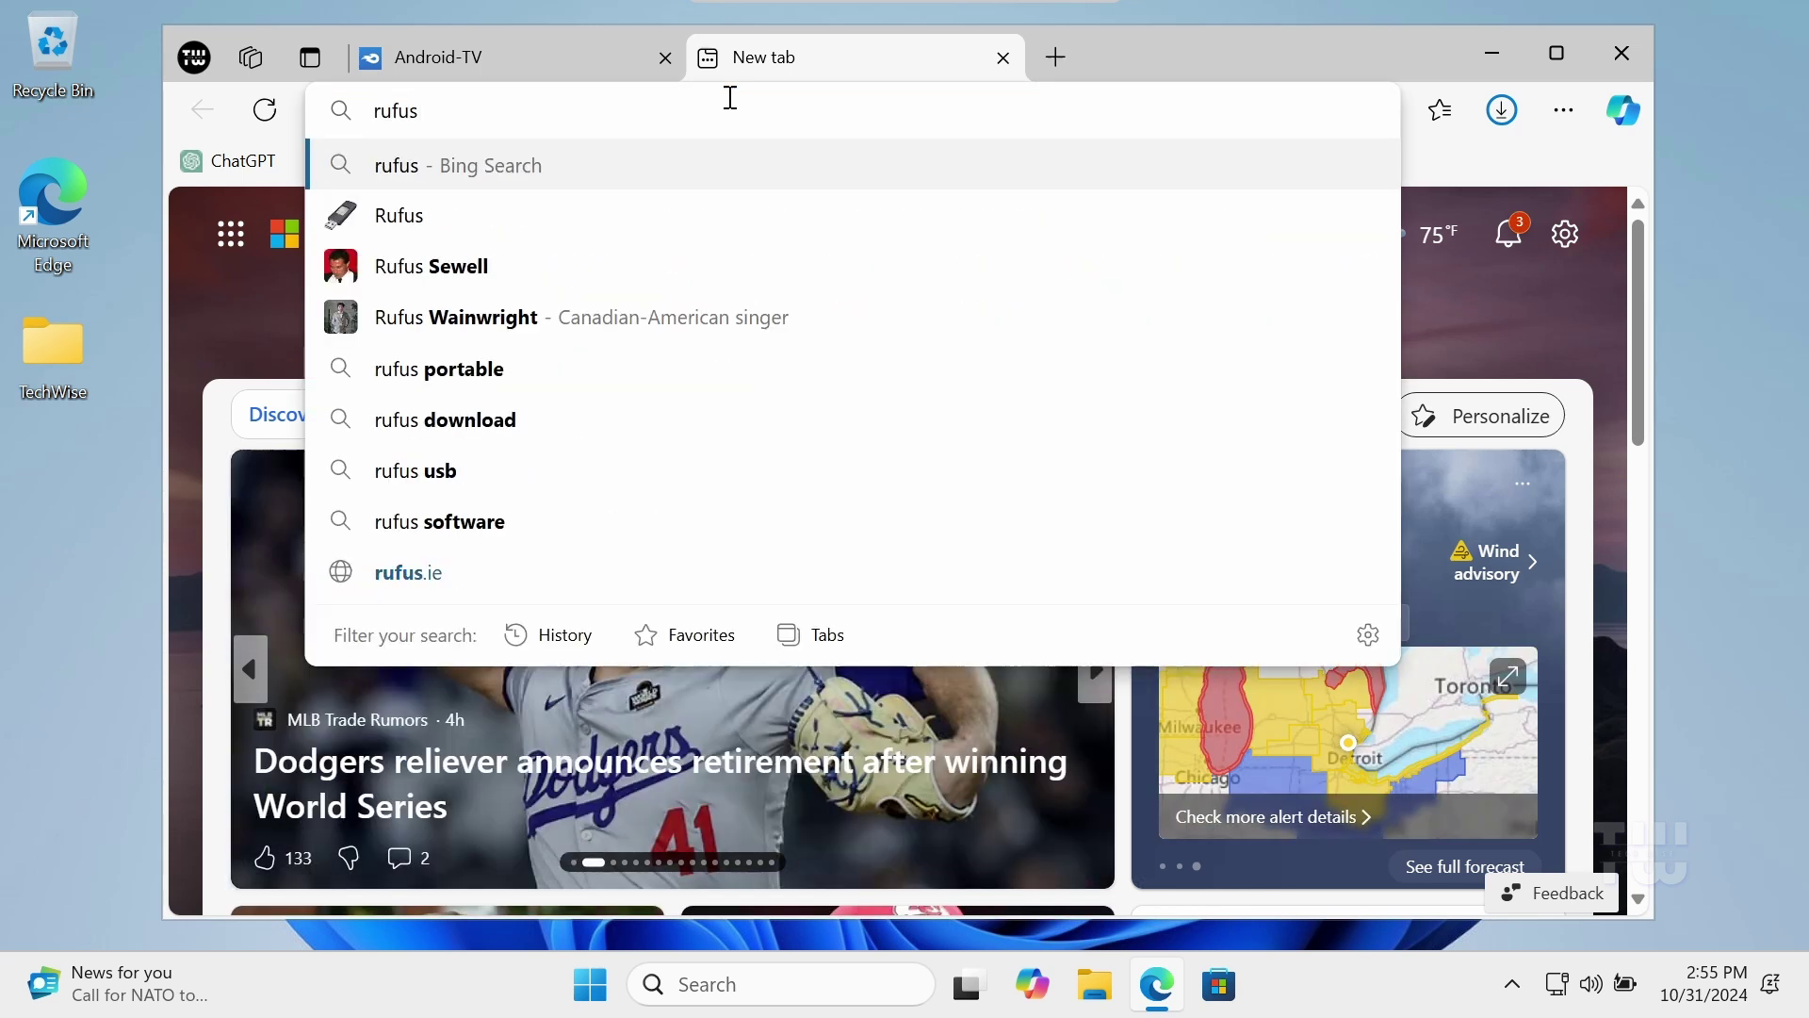
{"action": "key", "text": "Return"}
{"action": "left_click", "coordinate": [735, 596]}
Download the portable rufus-4.6p.exe and show it in the Downloads folder
{"action": "scroll", "coordinate": [852, 236], "scroll_direction": "down", "scroll_amount": 6}
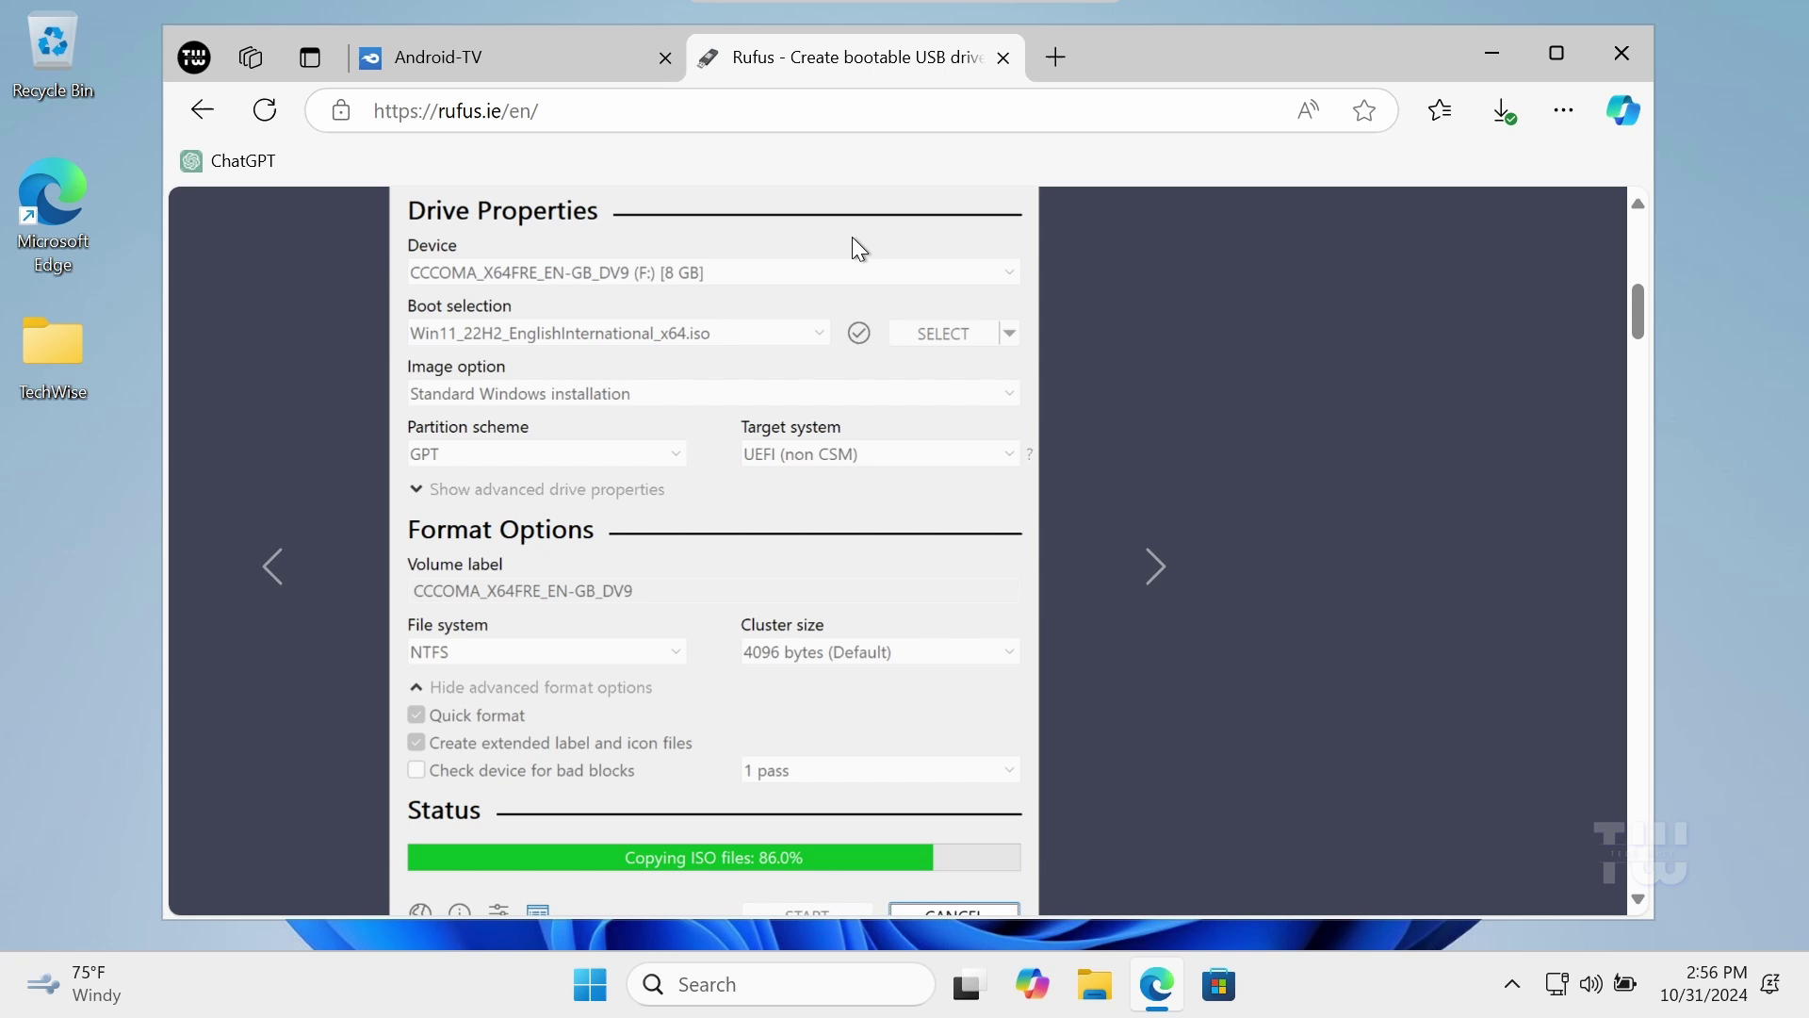
{"action": "scroll", "coordinate": [851, 235], "scroll_direction": "down", "scroll_amount": 10}
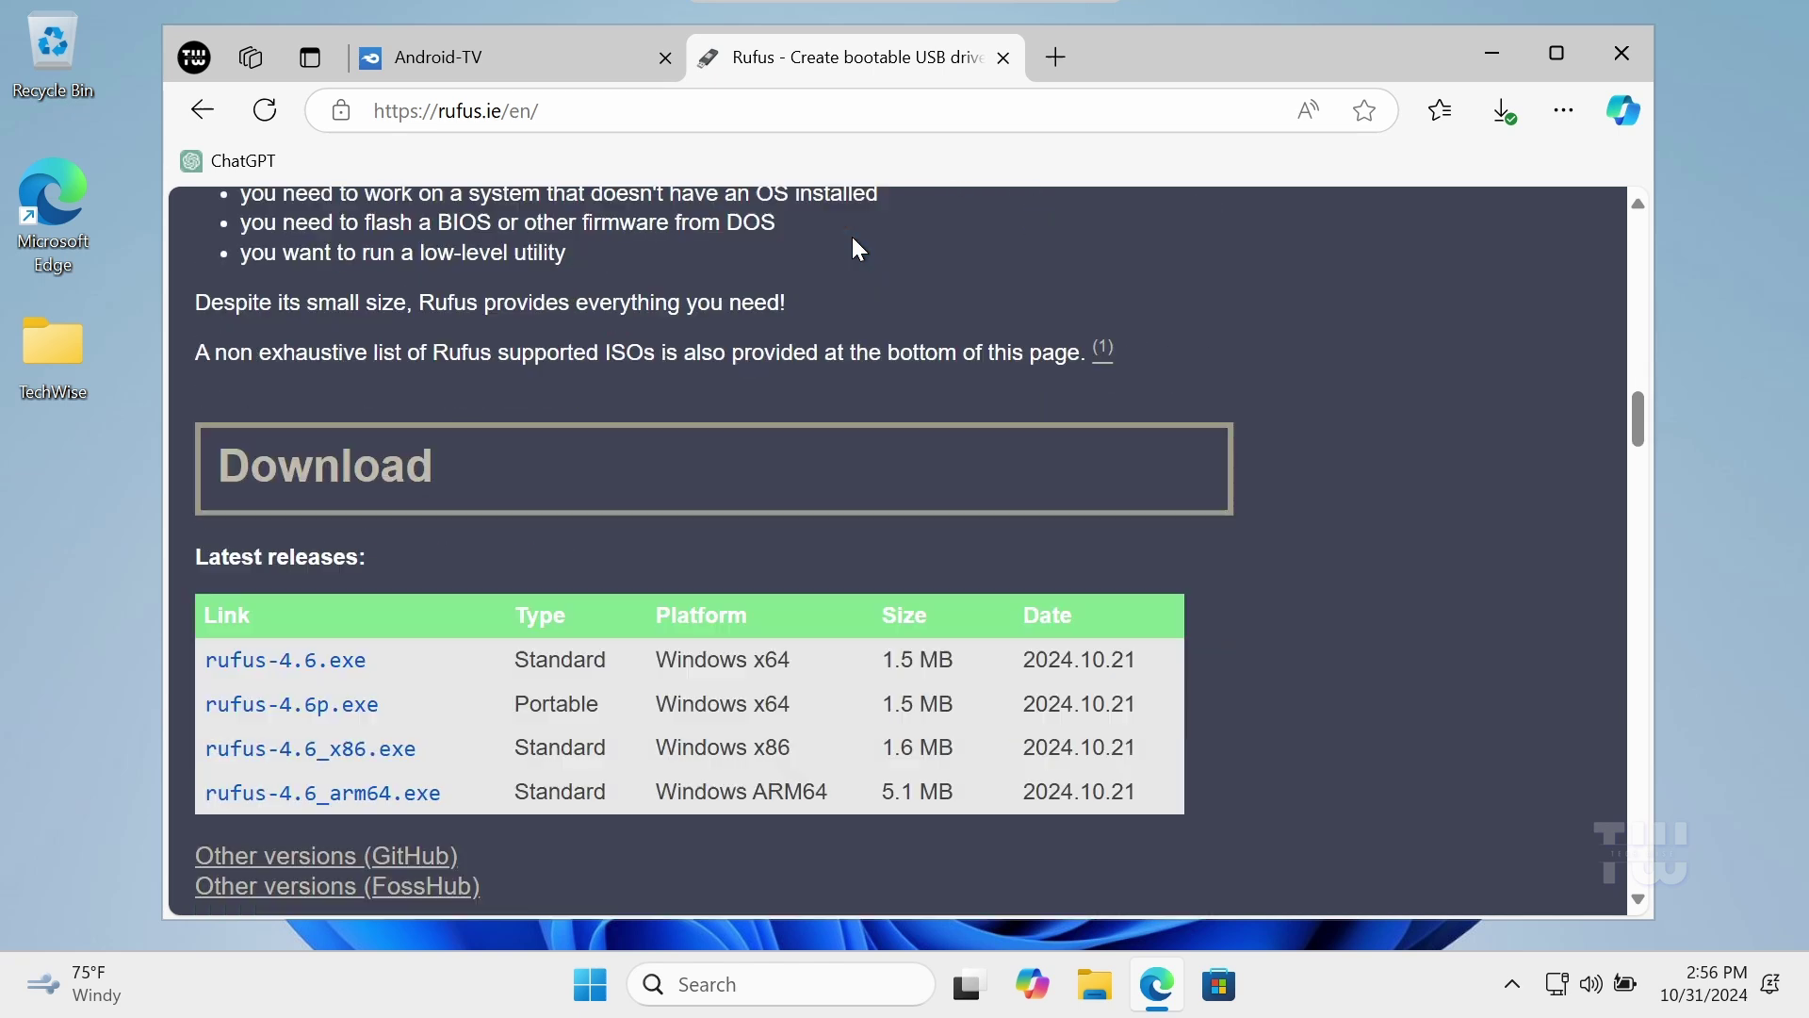
{"action": "left_click", "coordinate": [325, 716]}
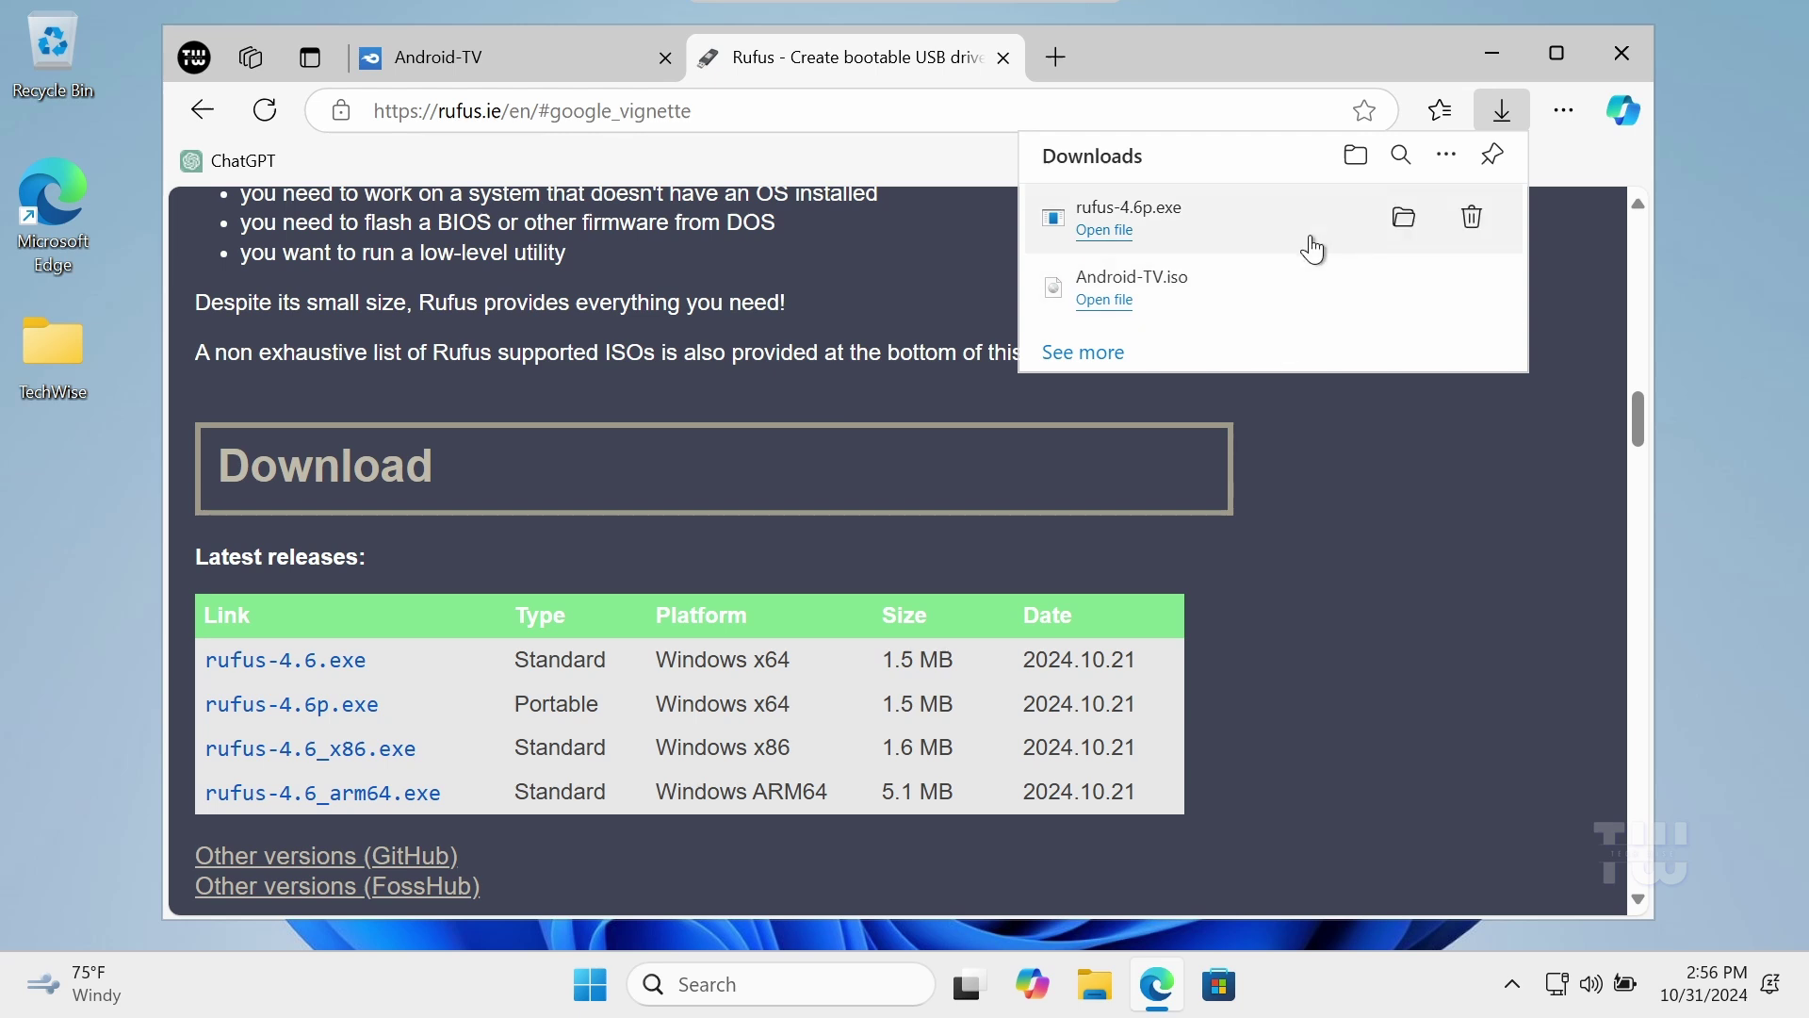
{"action": "left_click", "coordinate": [1404, 217]}
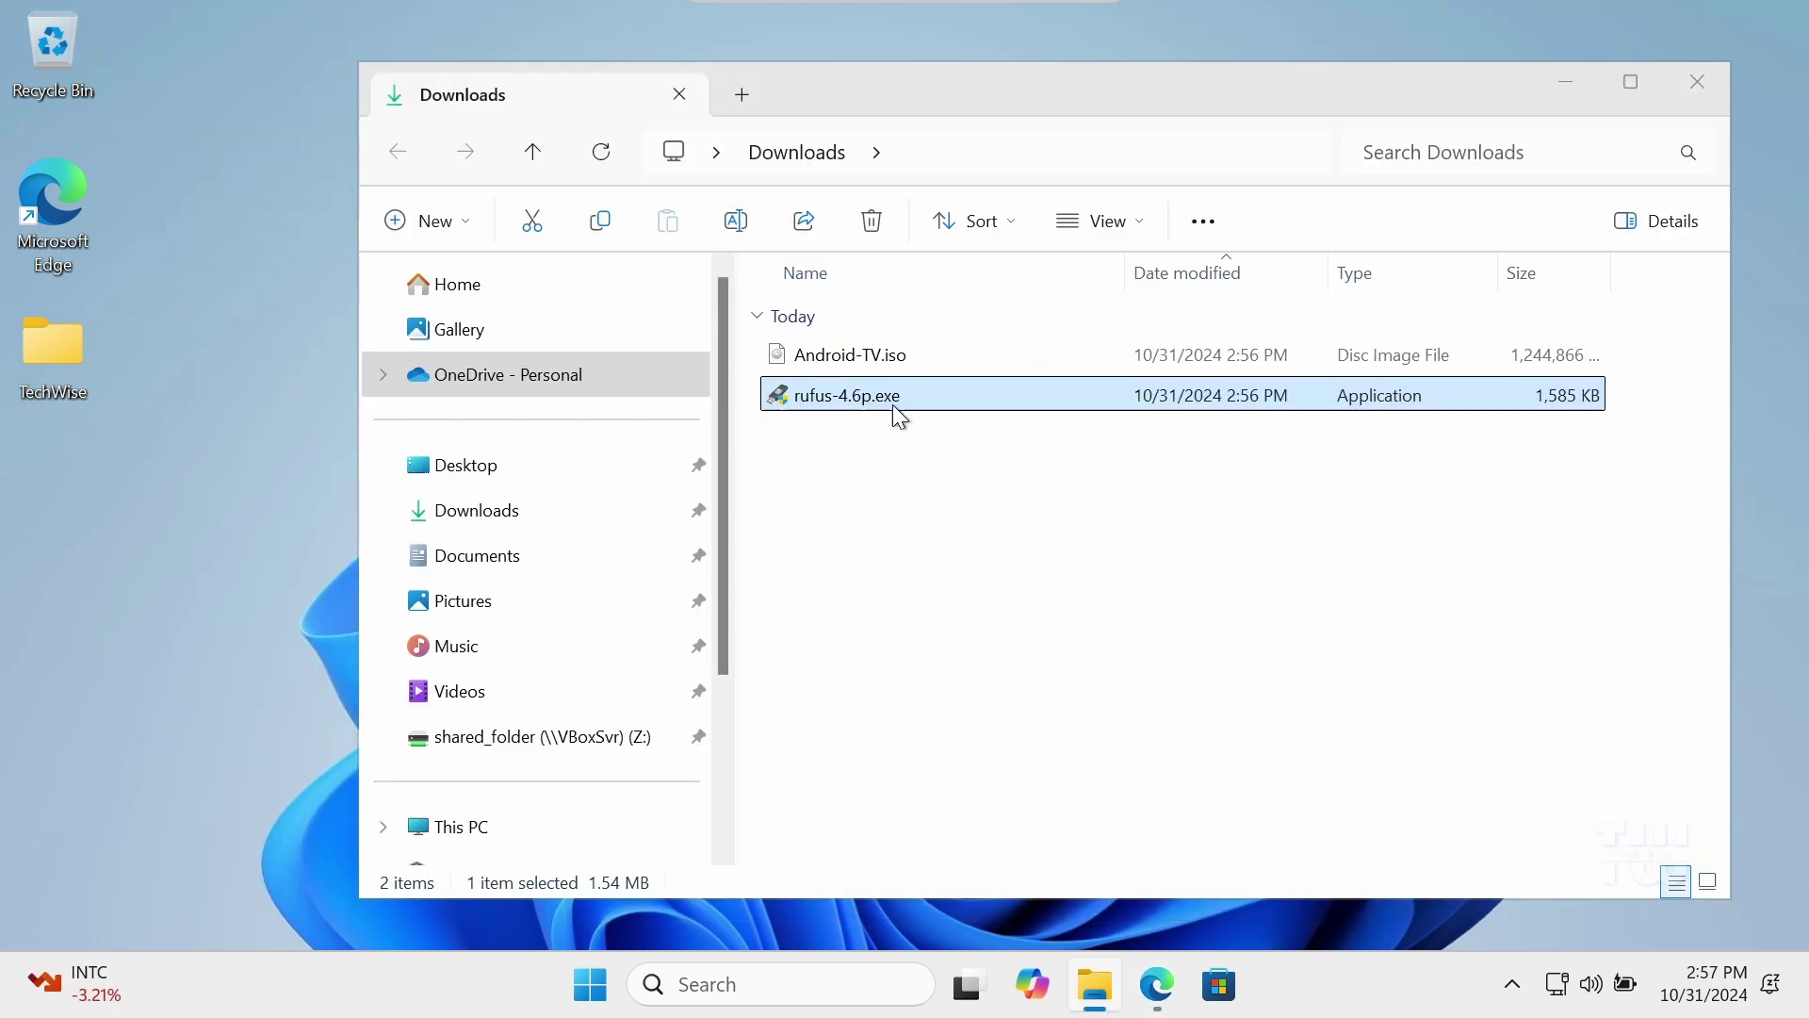
Launch Rufus, select the 16 GB Kingston drive and load Android-TV.iso as the boot image
{"action": "double_click", "coordinate": [893, 407]}
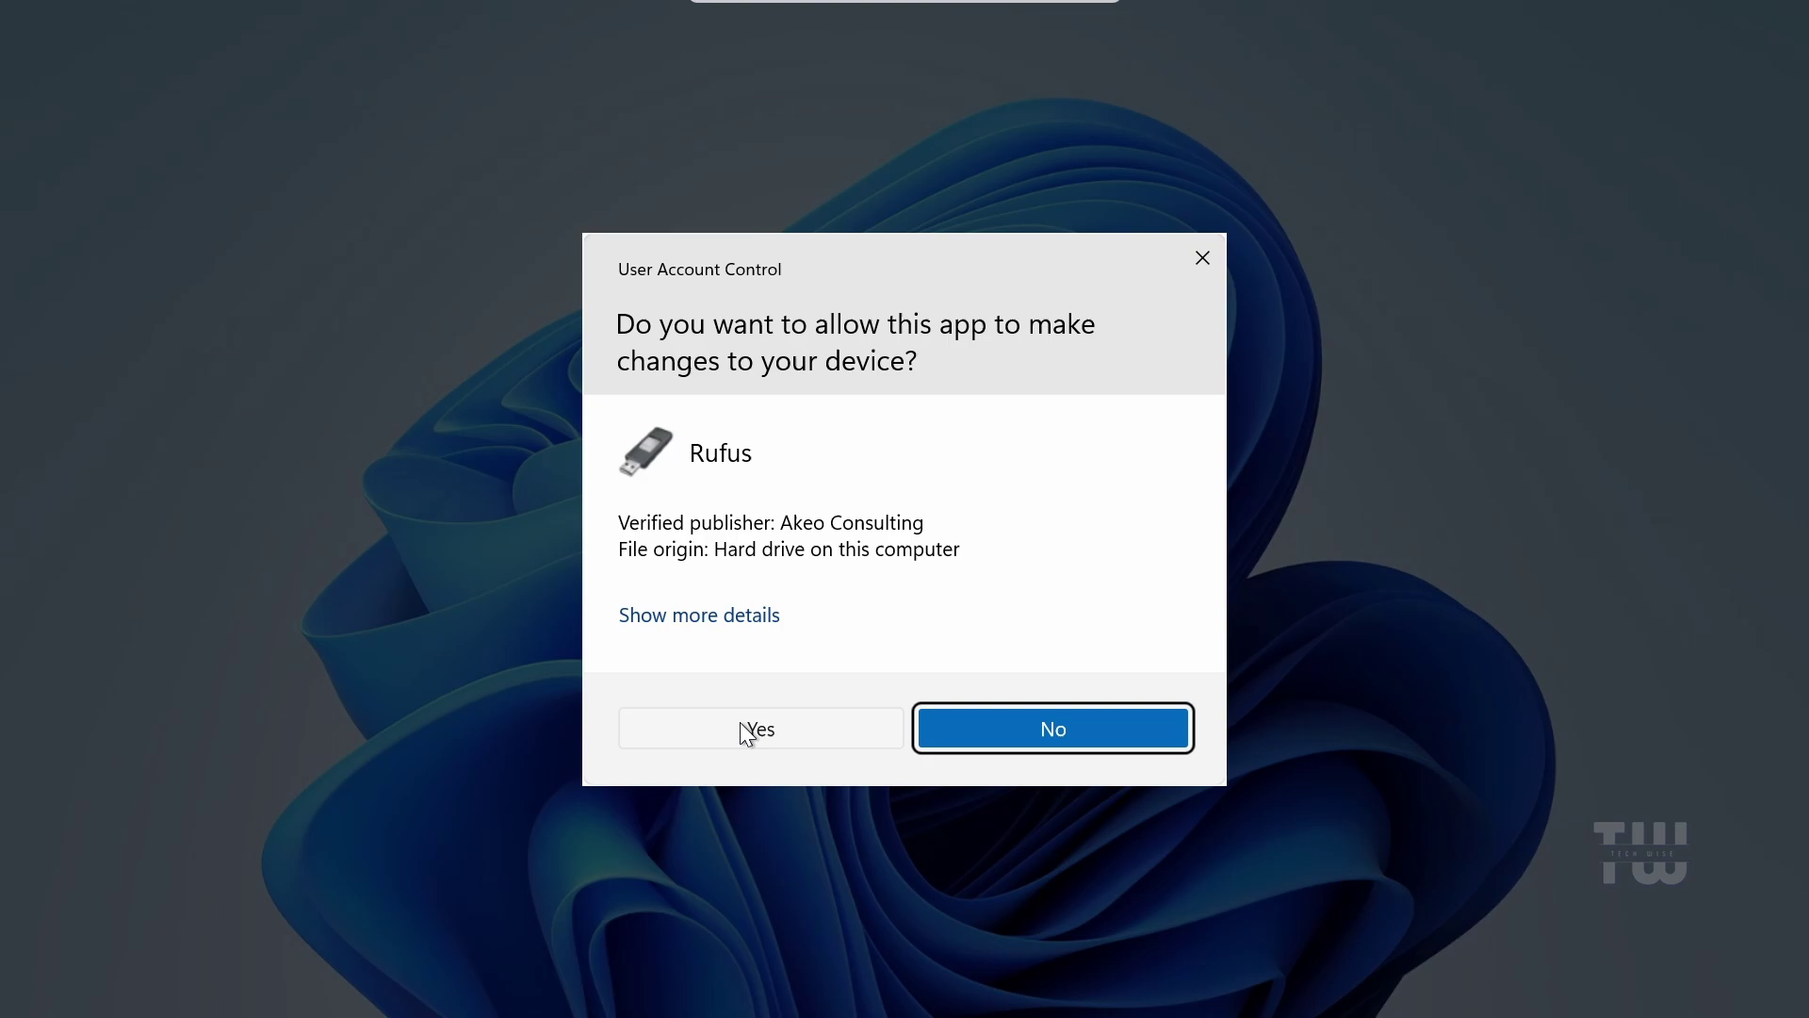
{"action": "left_click", "coordinate": [751, 728]}
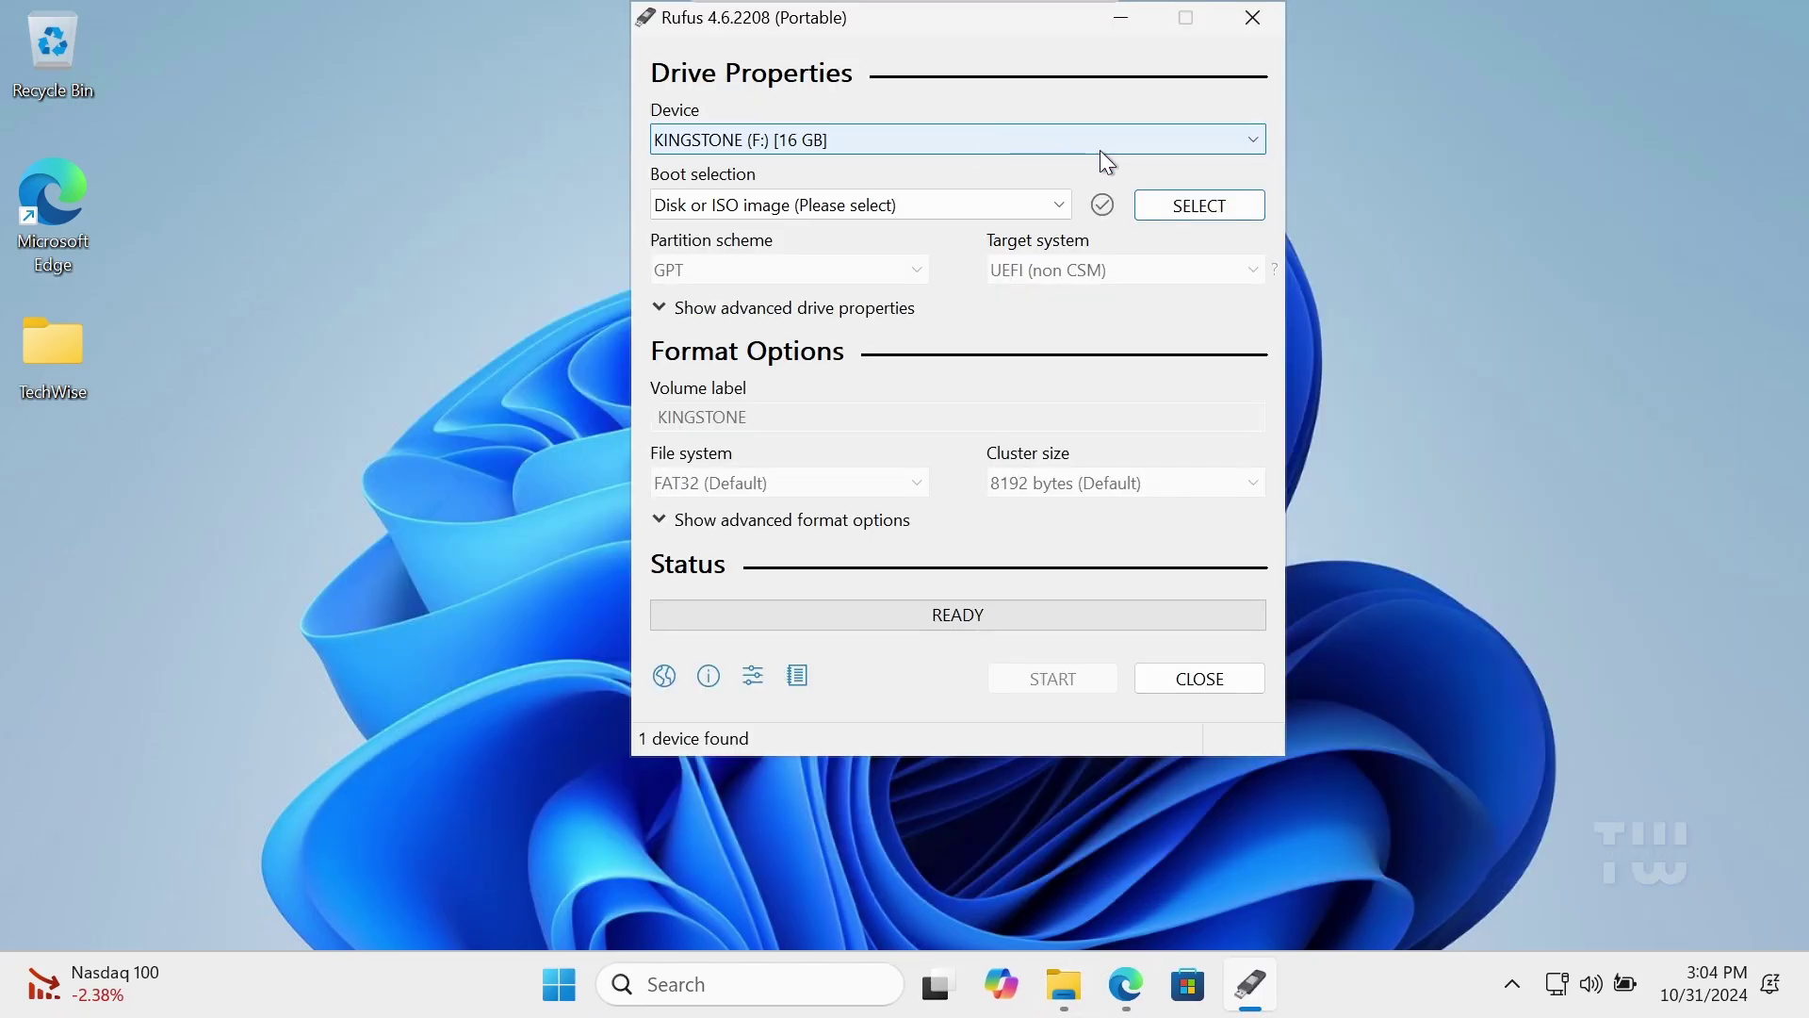
{"action": "left_click", "coordinate": [1101, 150]}
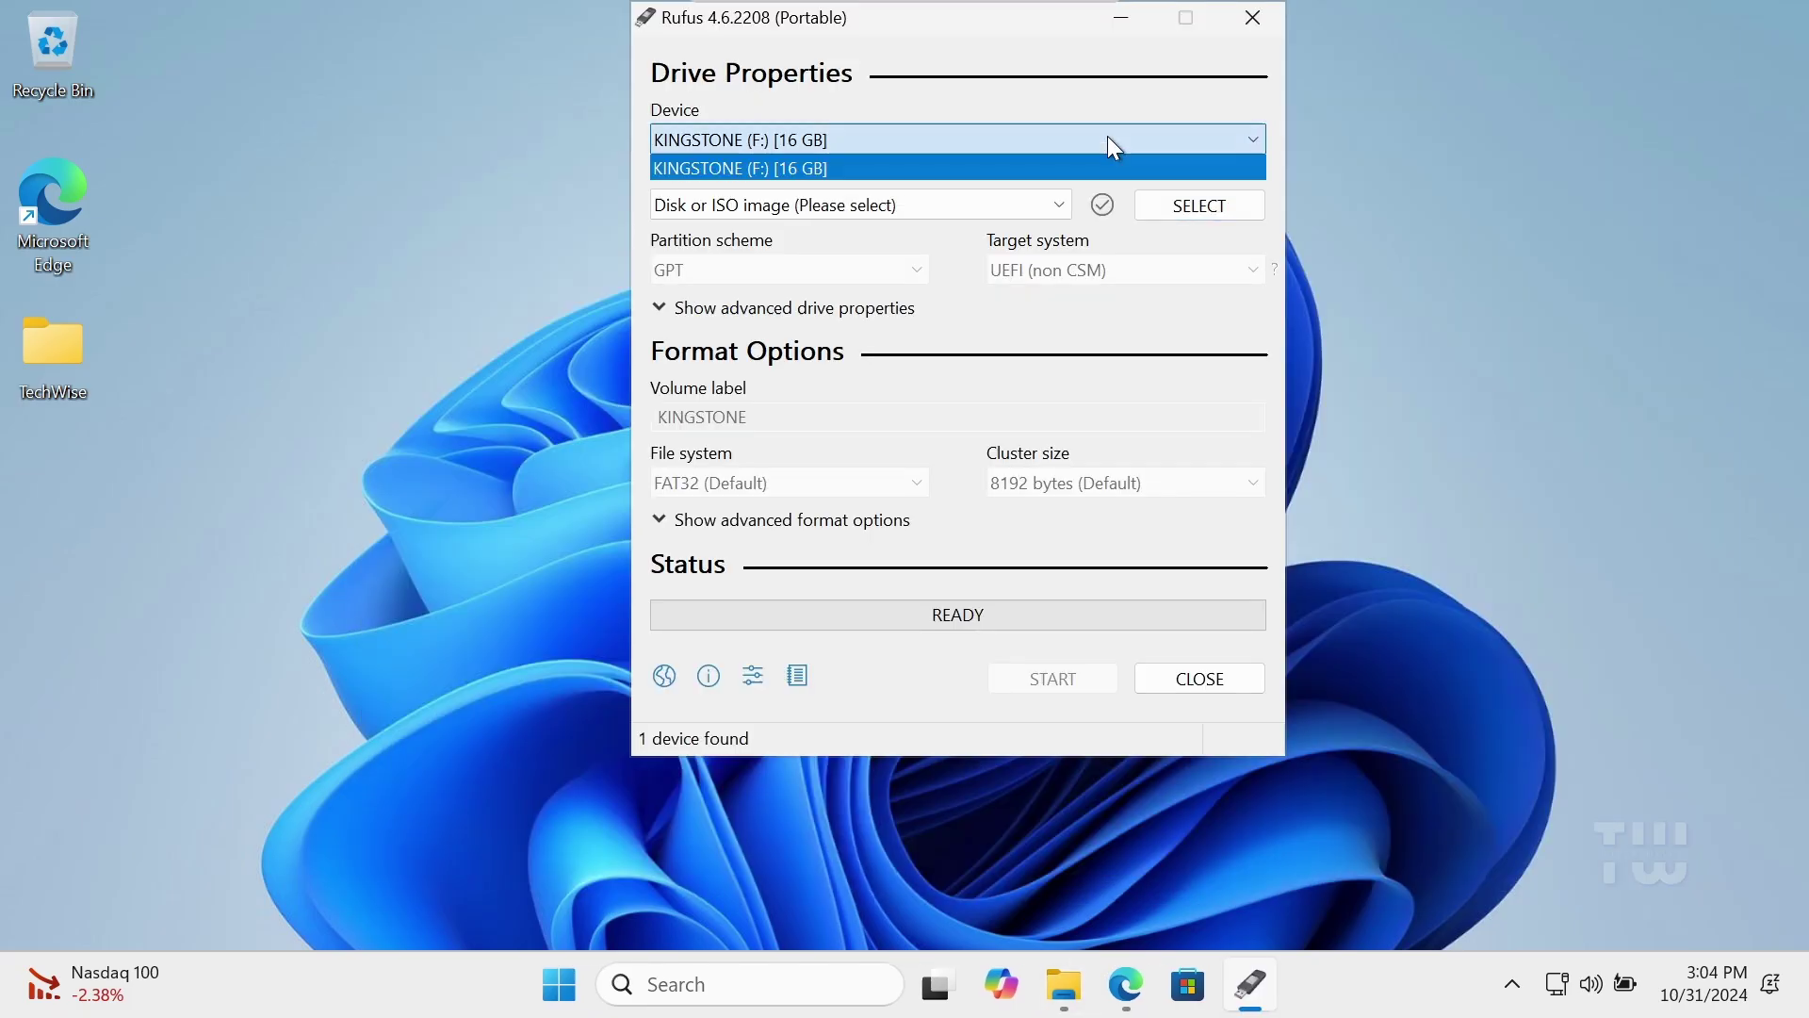
{"action": "left_click", "coordinate": [978, 169]}
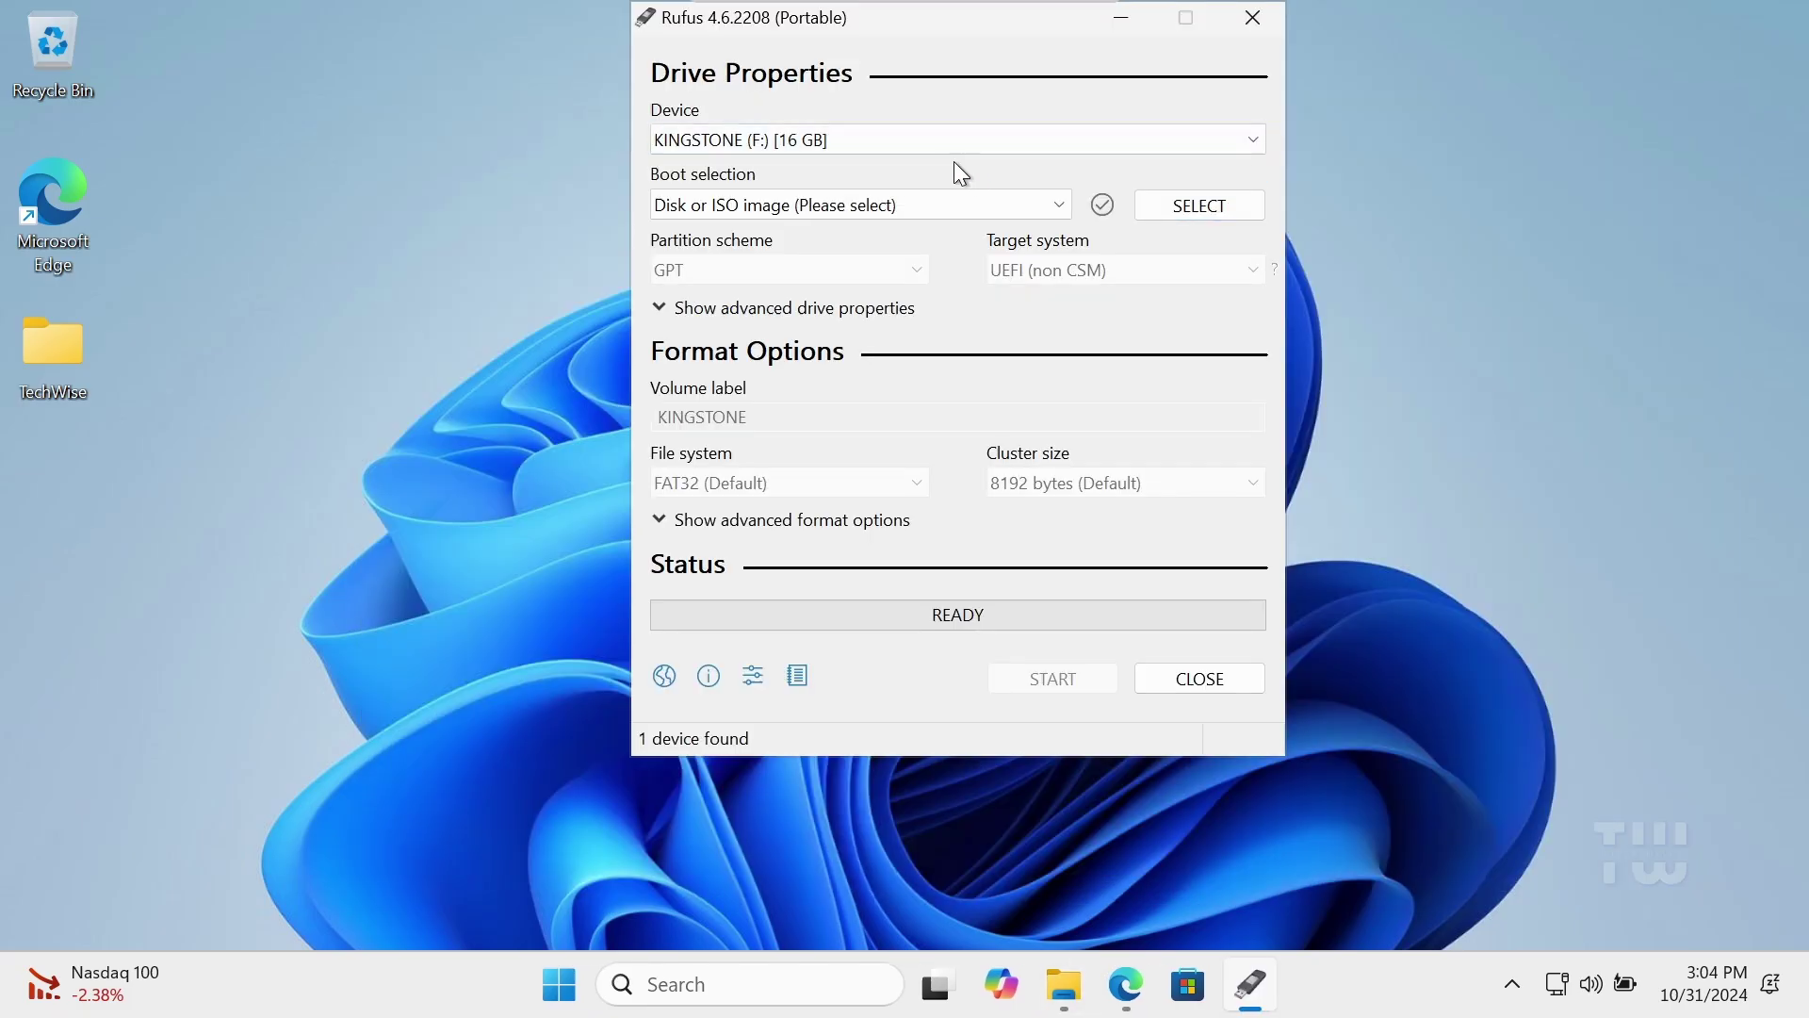
{"action": "left_click", "coordinate": [1210, 211]}
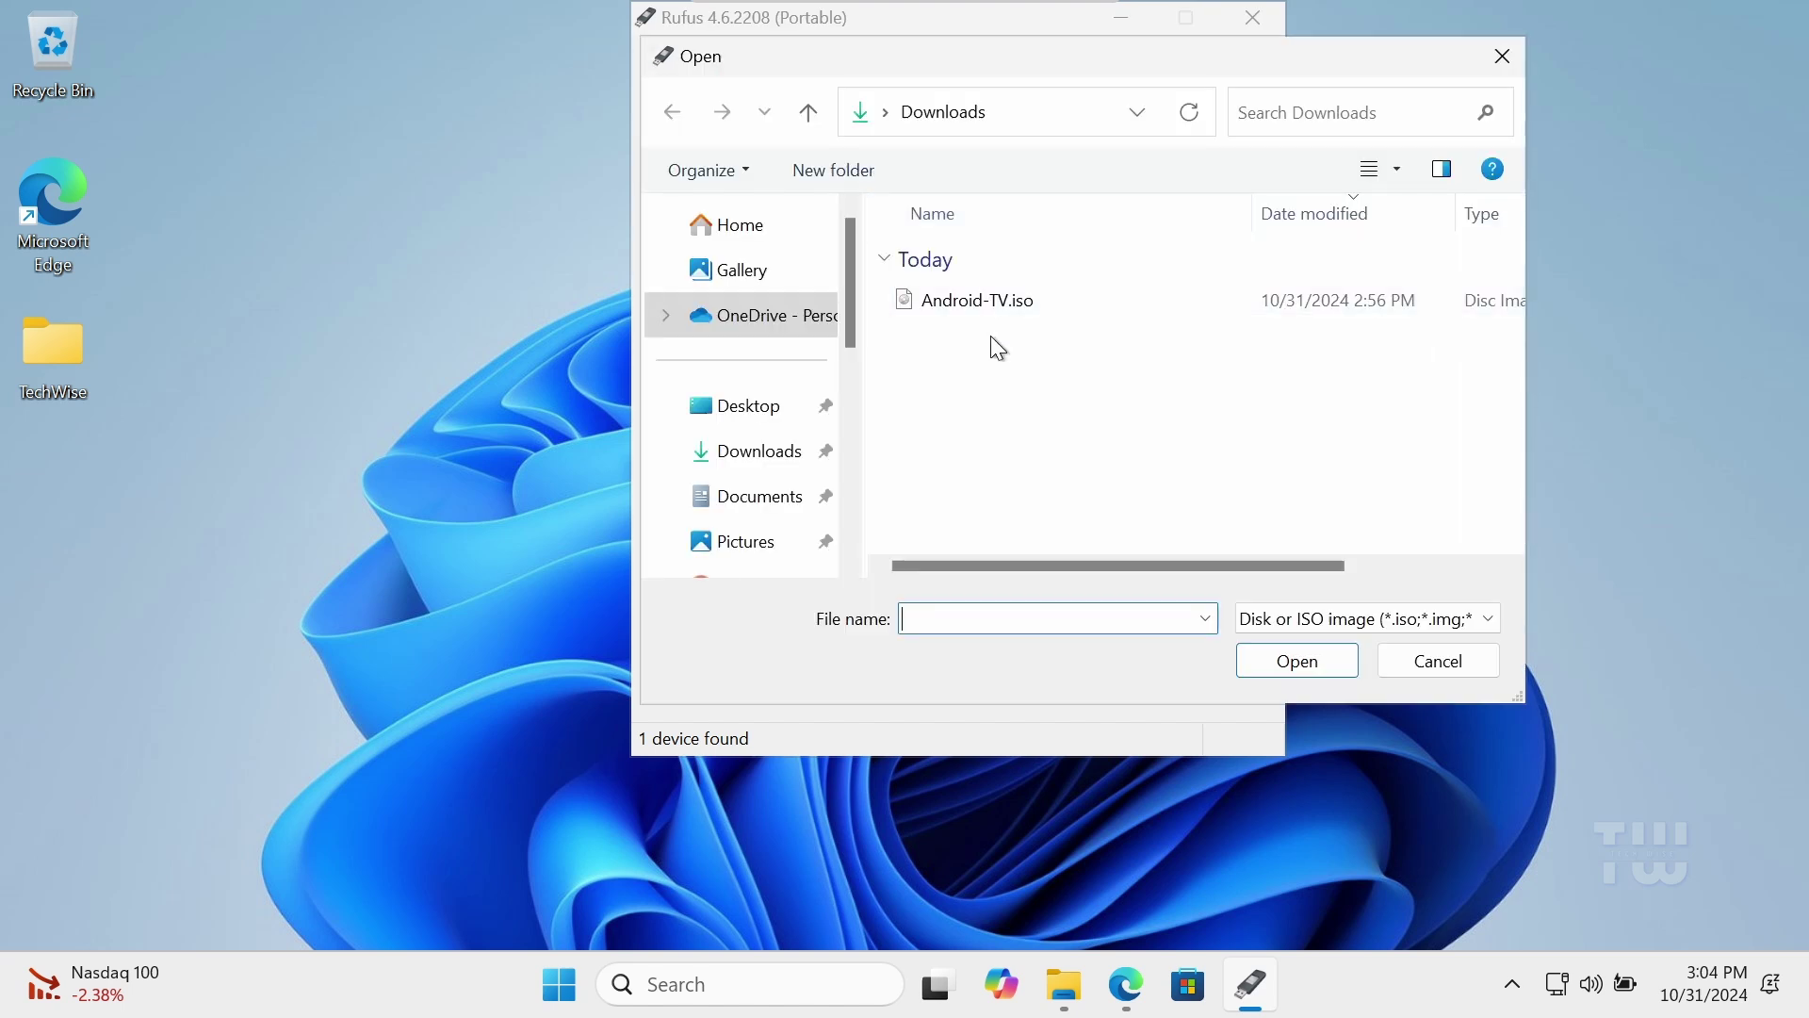
{"action": "left_click", "coordinate": [760, 453]}
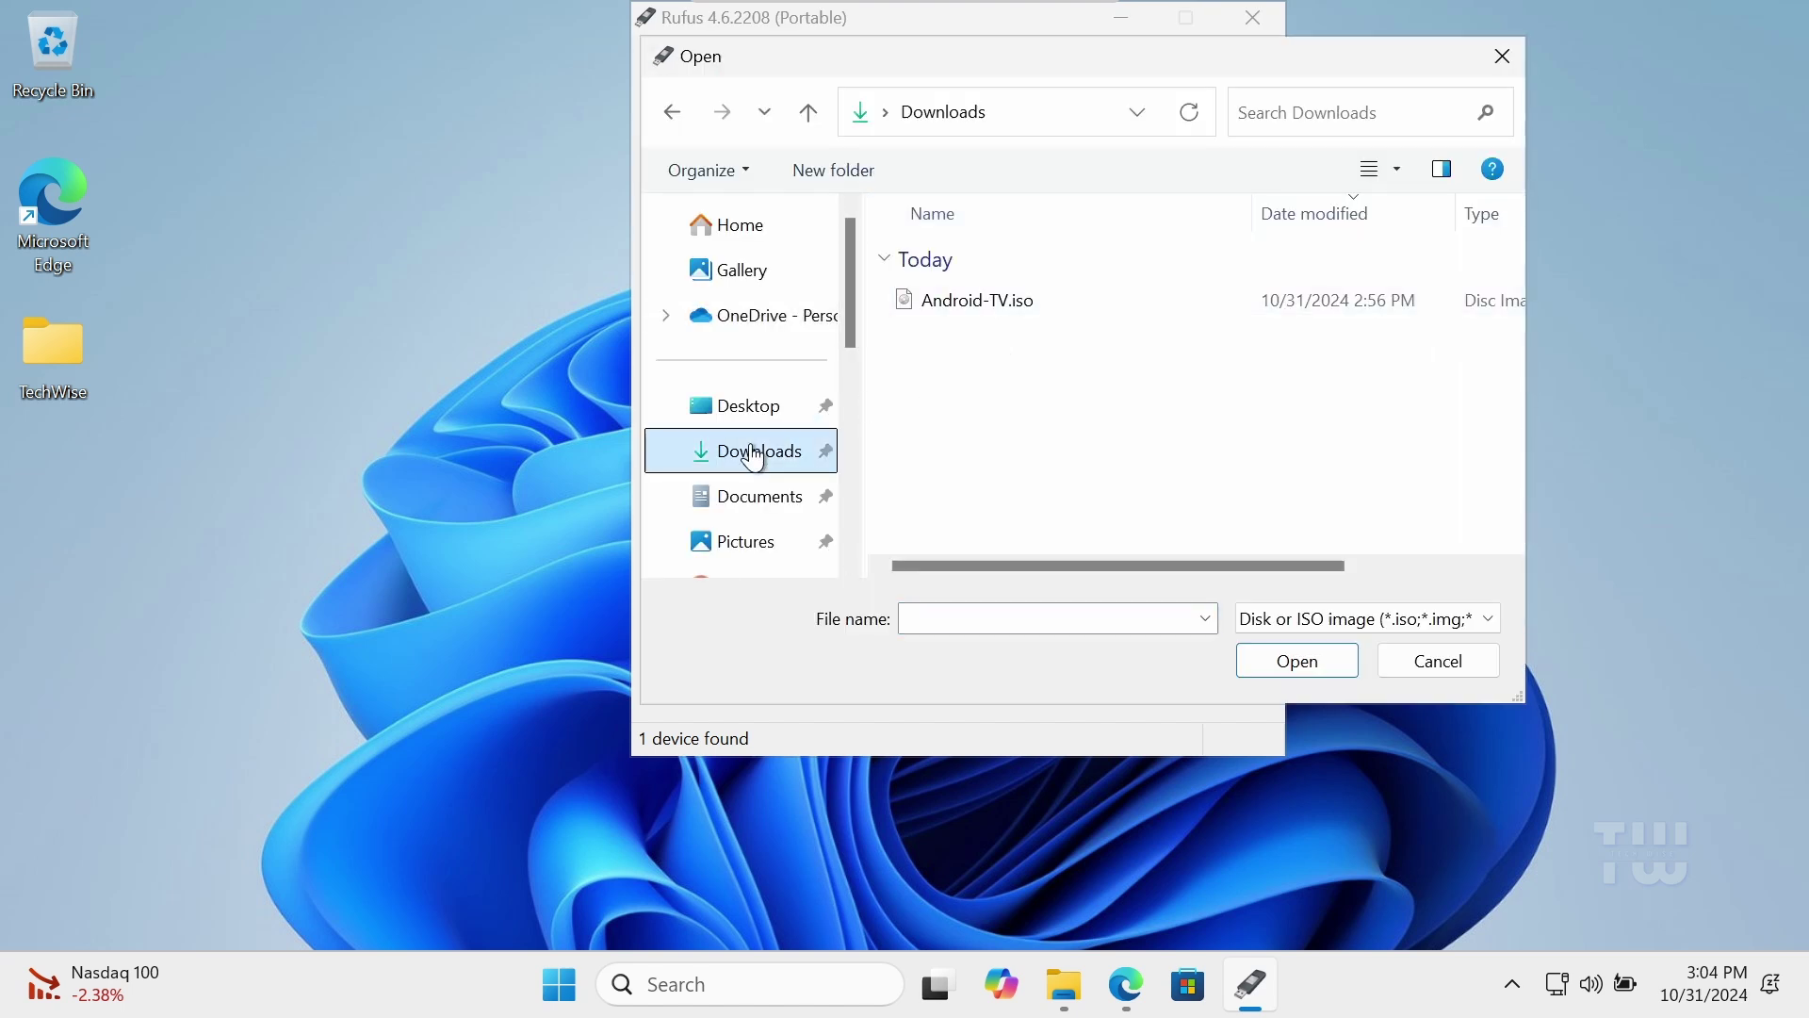
{"action": "left_click", "coordinate": [976, 303]}
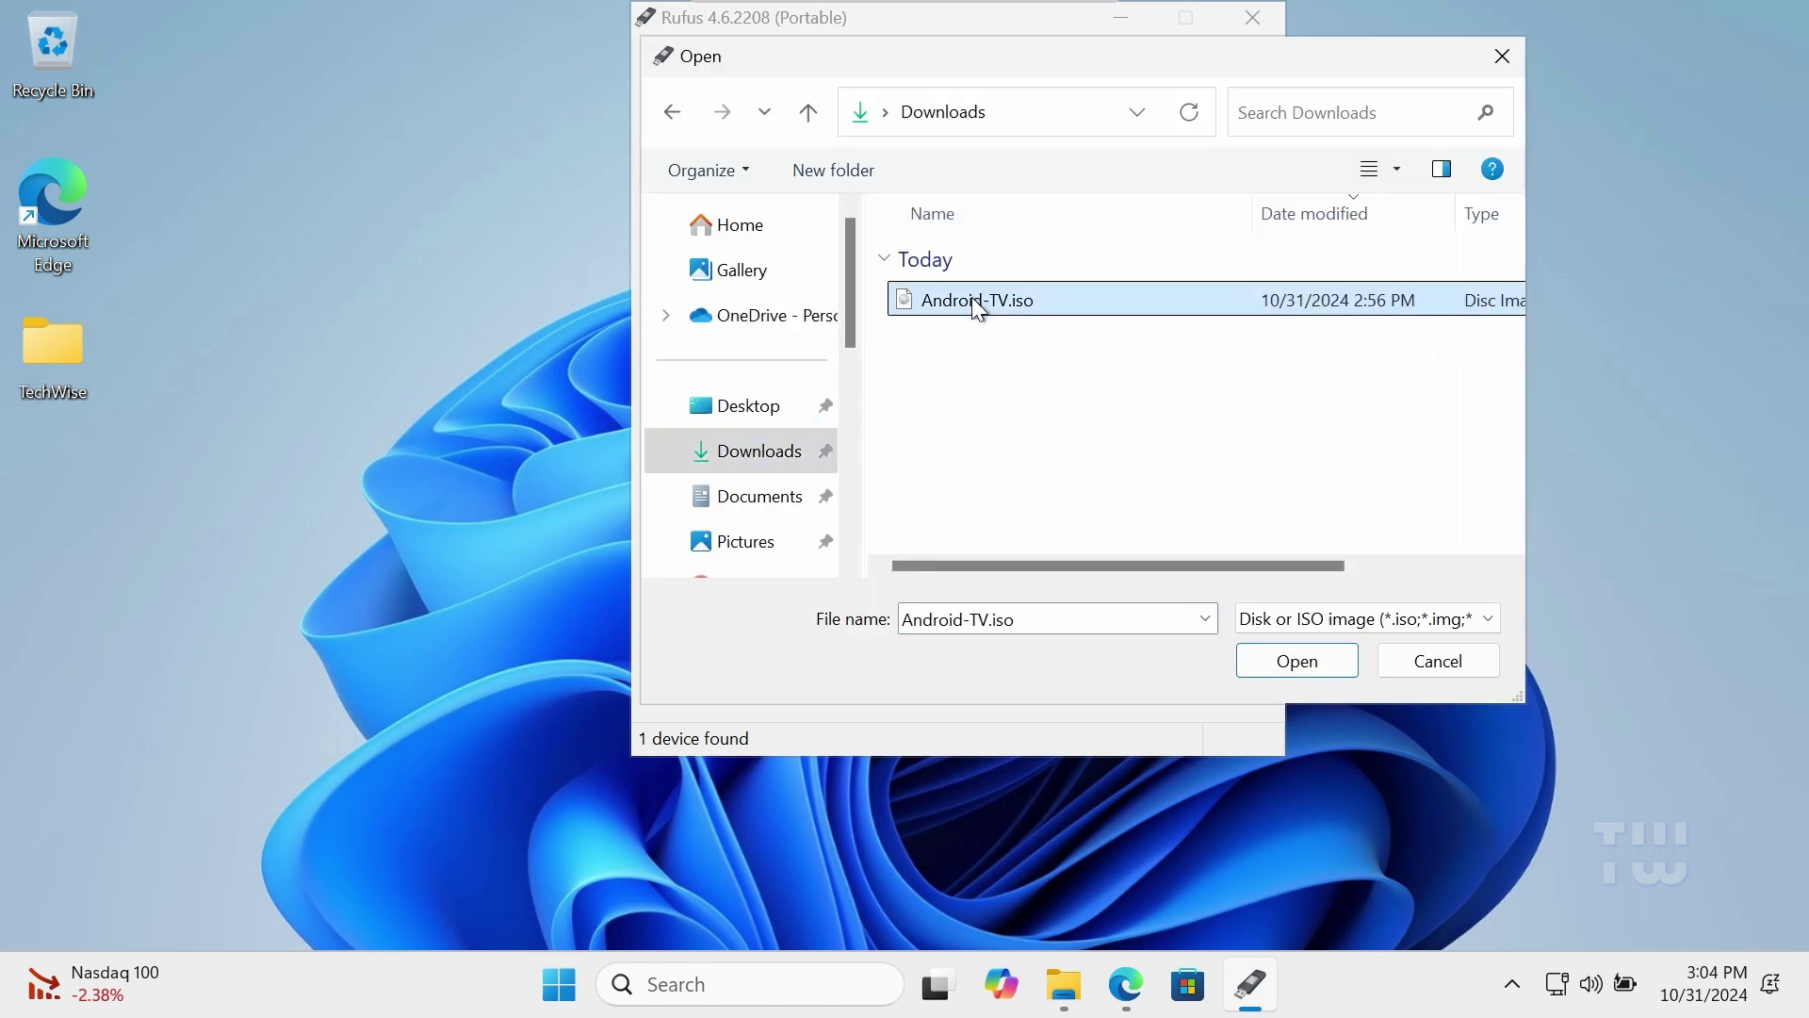
{"action": "left_click", "coordinate": [1281, 654]}
Keep FAT32, write the image after accepting both warnings, then close Rufus
{"action": "left_click", "coordinate": [912, 550]}
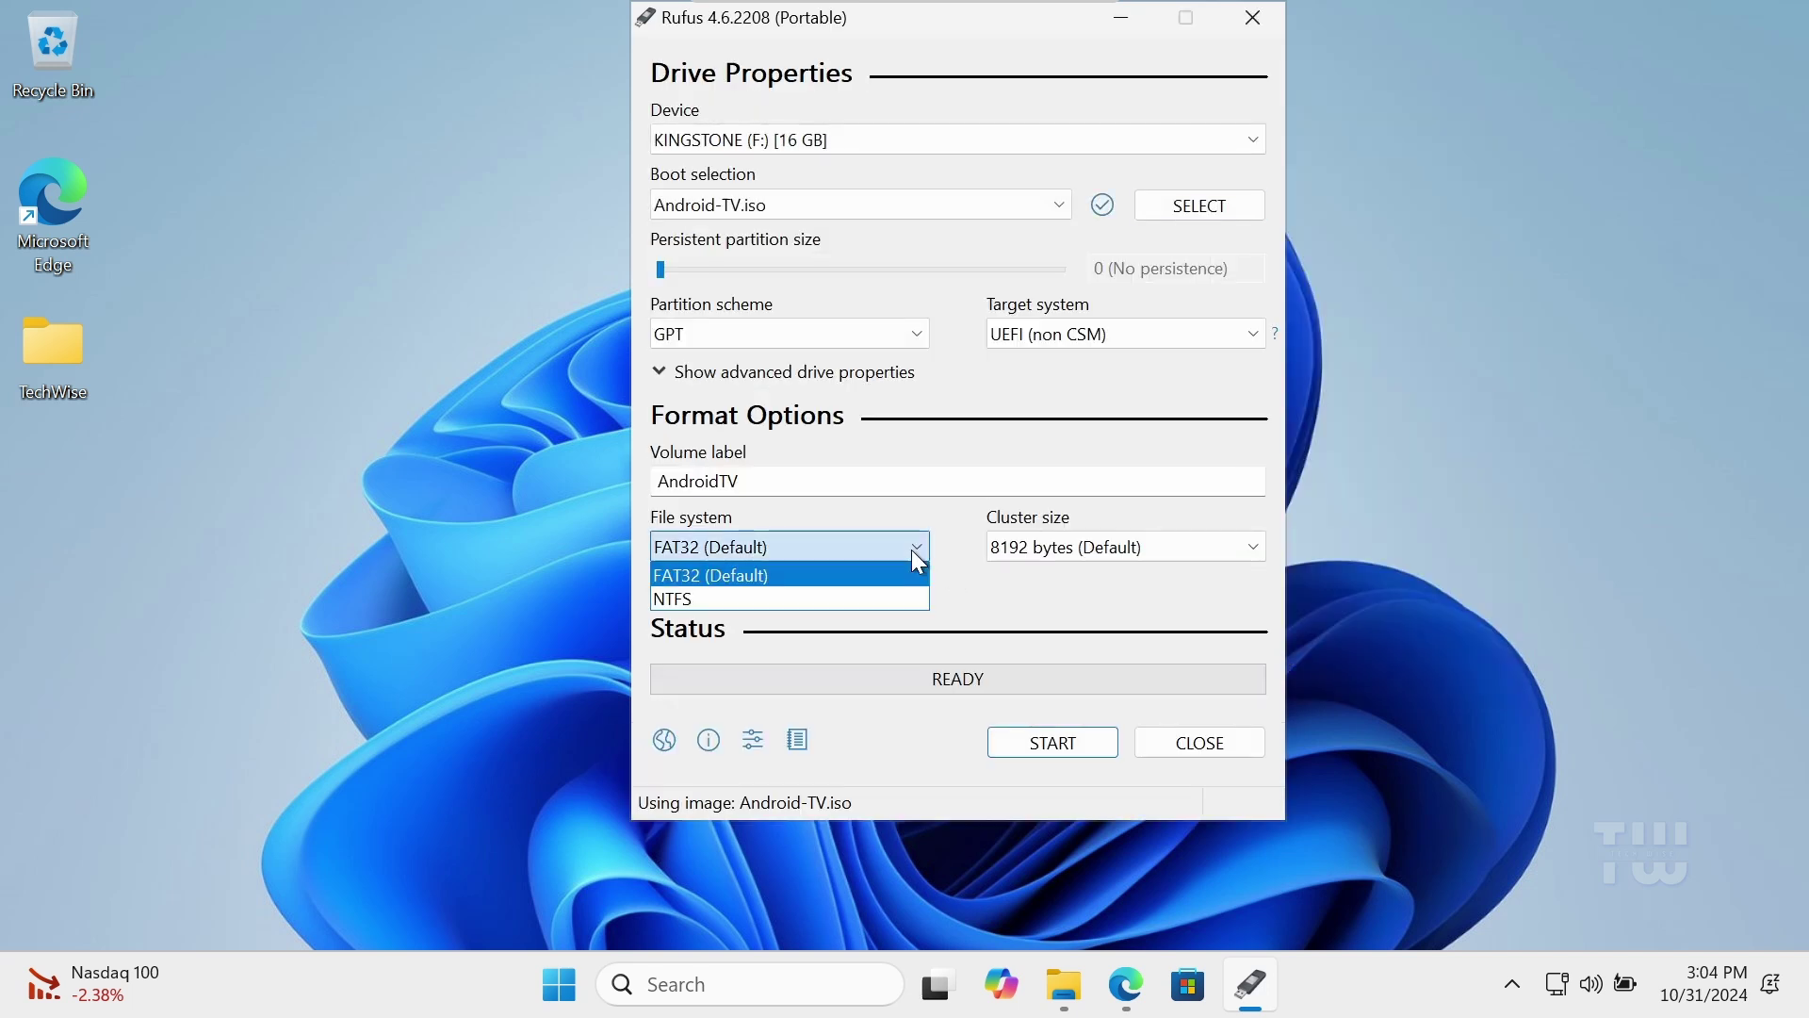
{"action": "left_click", "coordinate": [815, 571]}
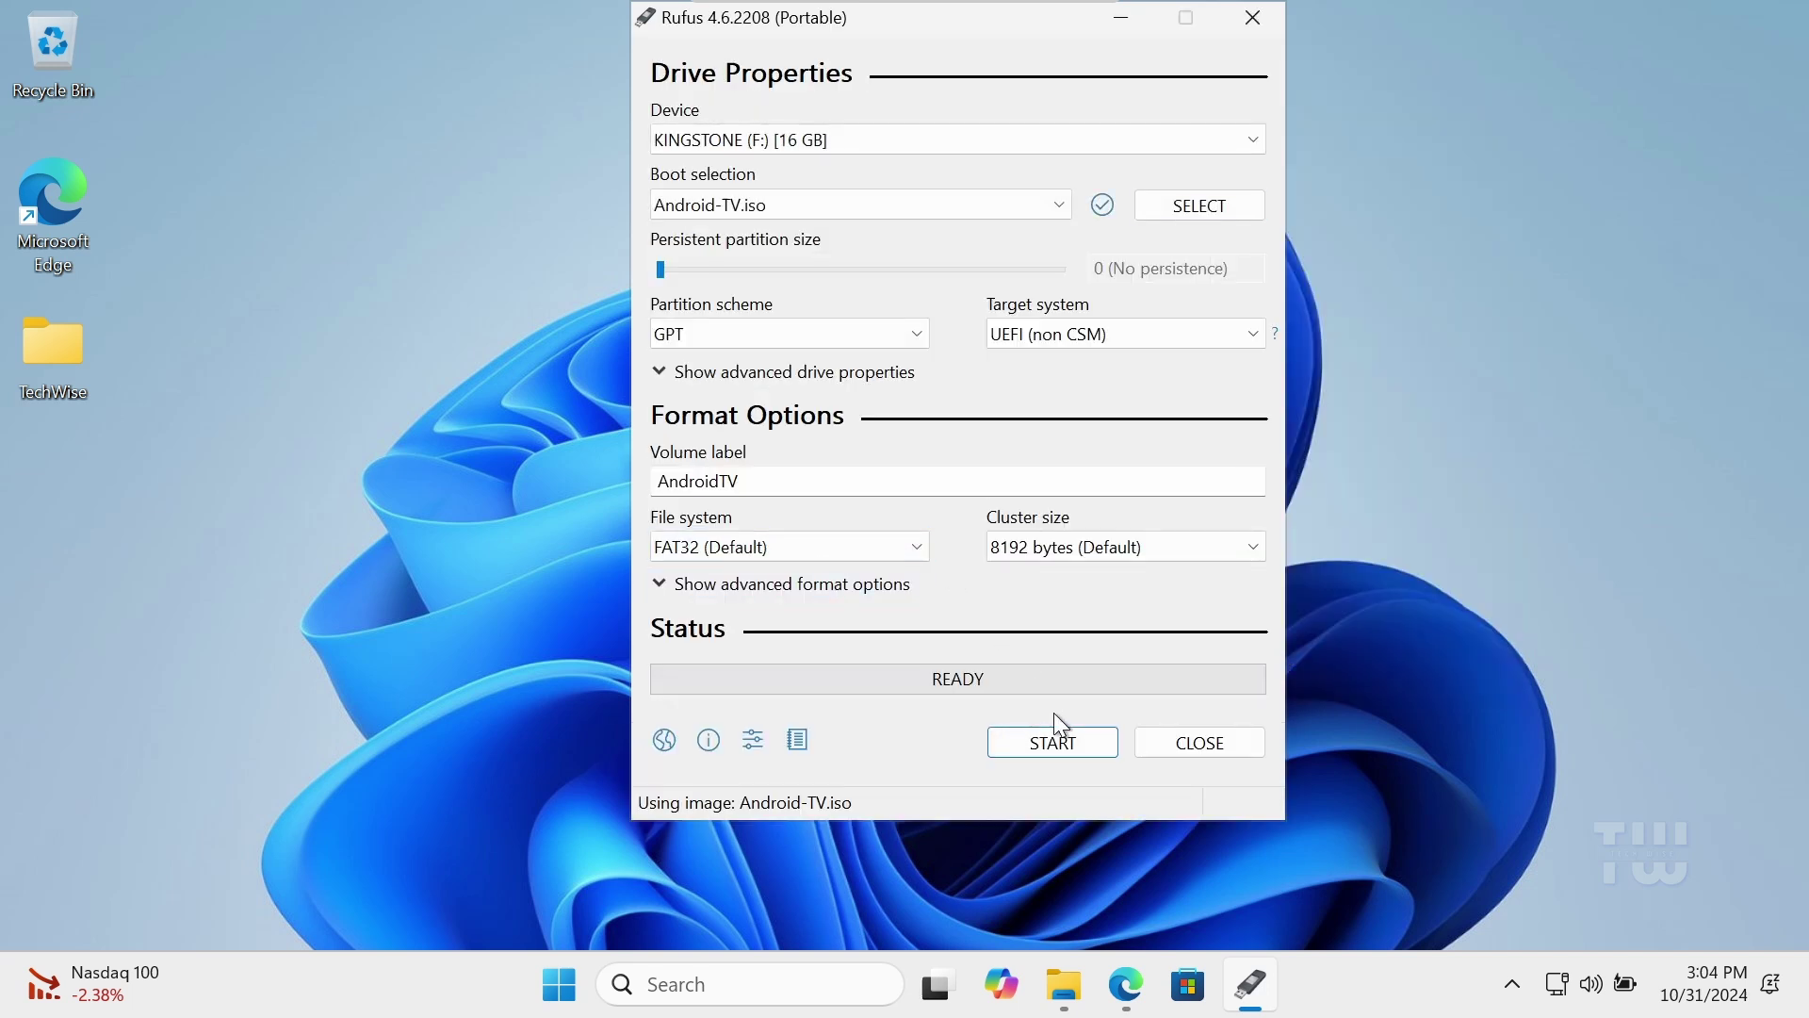
{"action": "left_click", "coordinate": [1052, 741]}
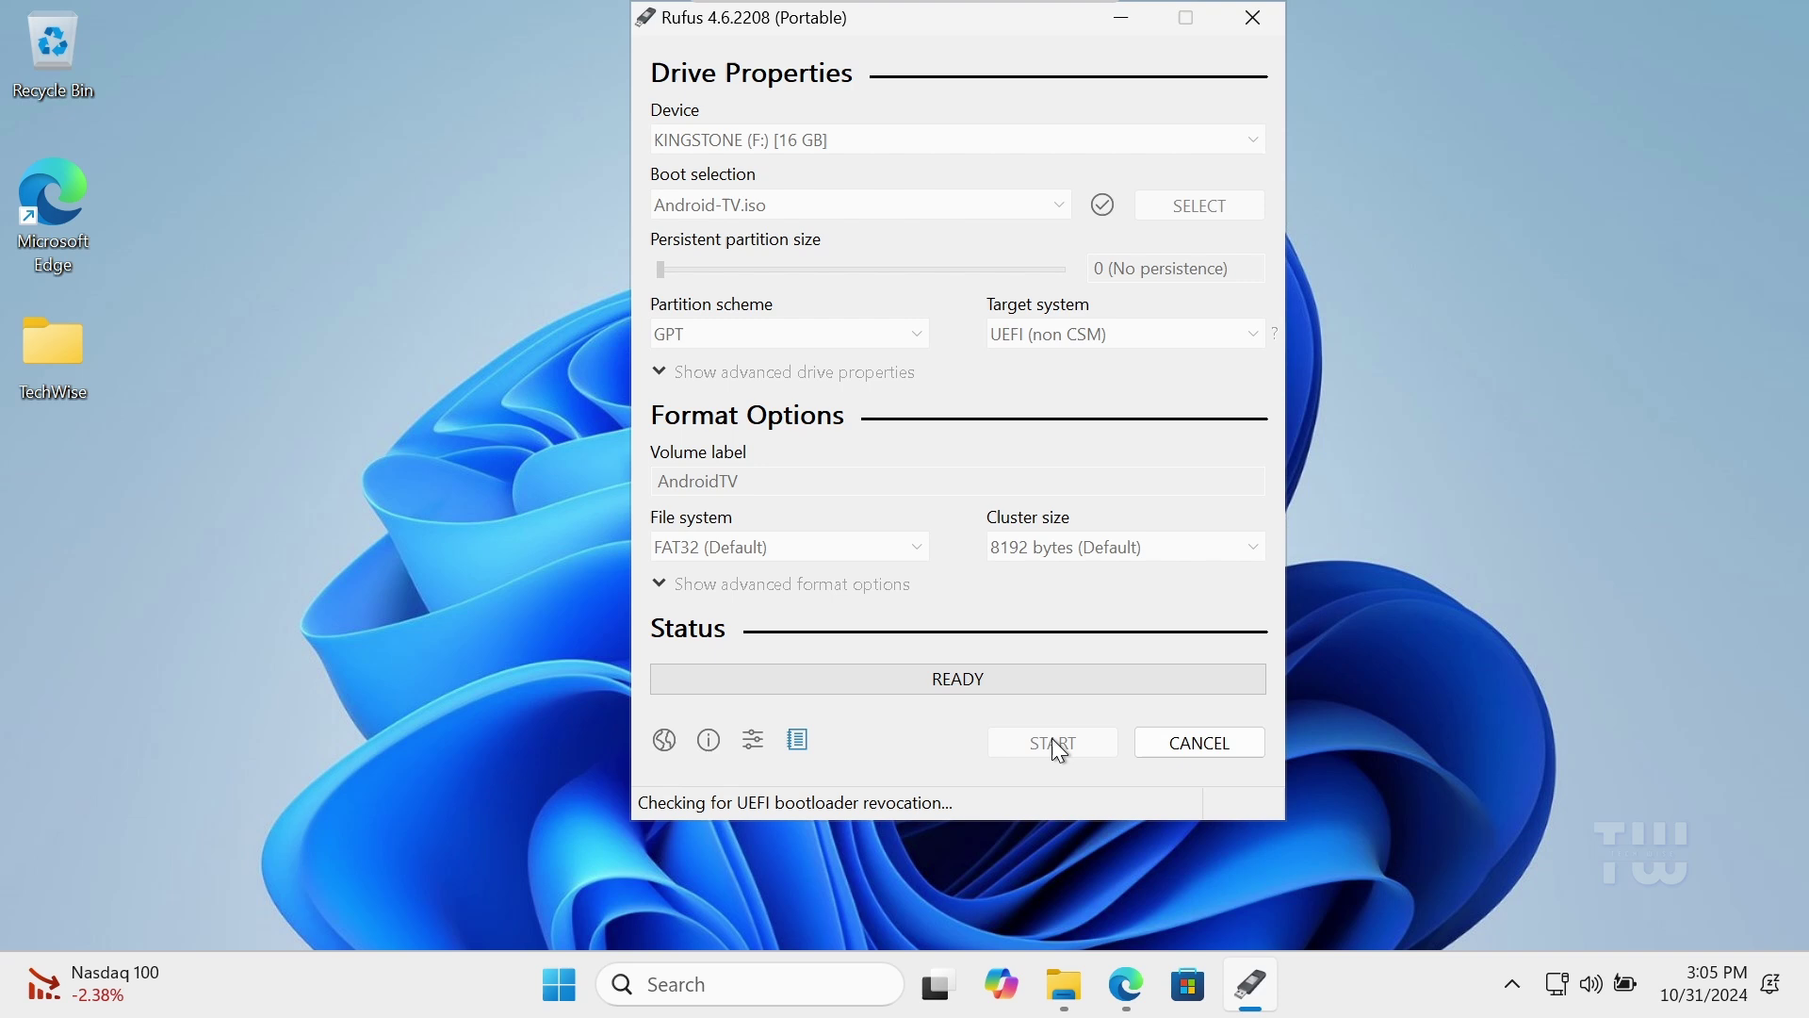
{"action": "left_click", "coordinate": [1014, 692]}
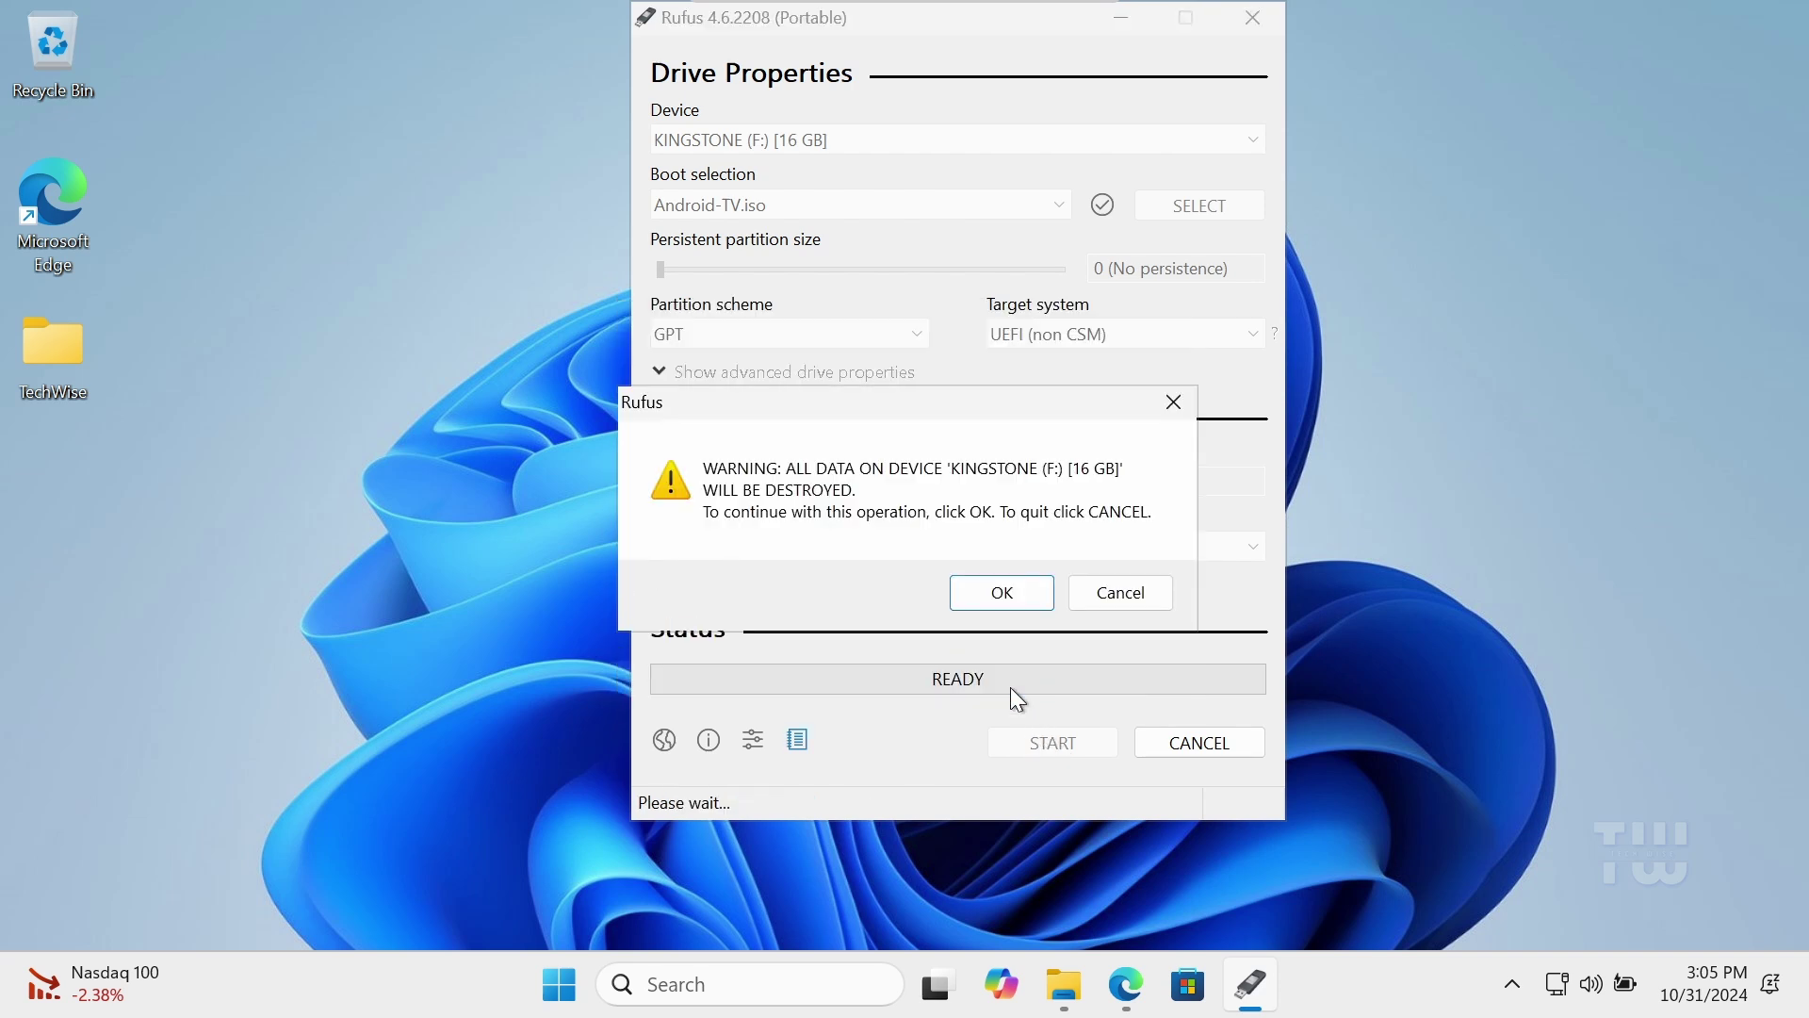
{"action": "left_click", "coordinate": [1011, 603]}
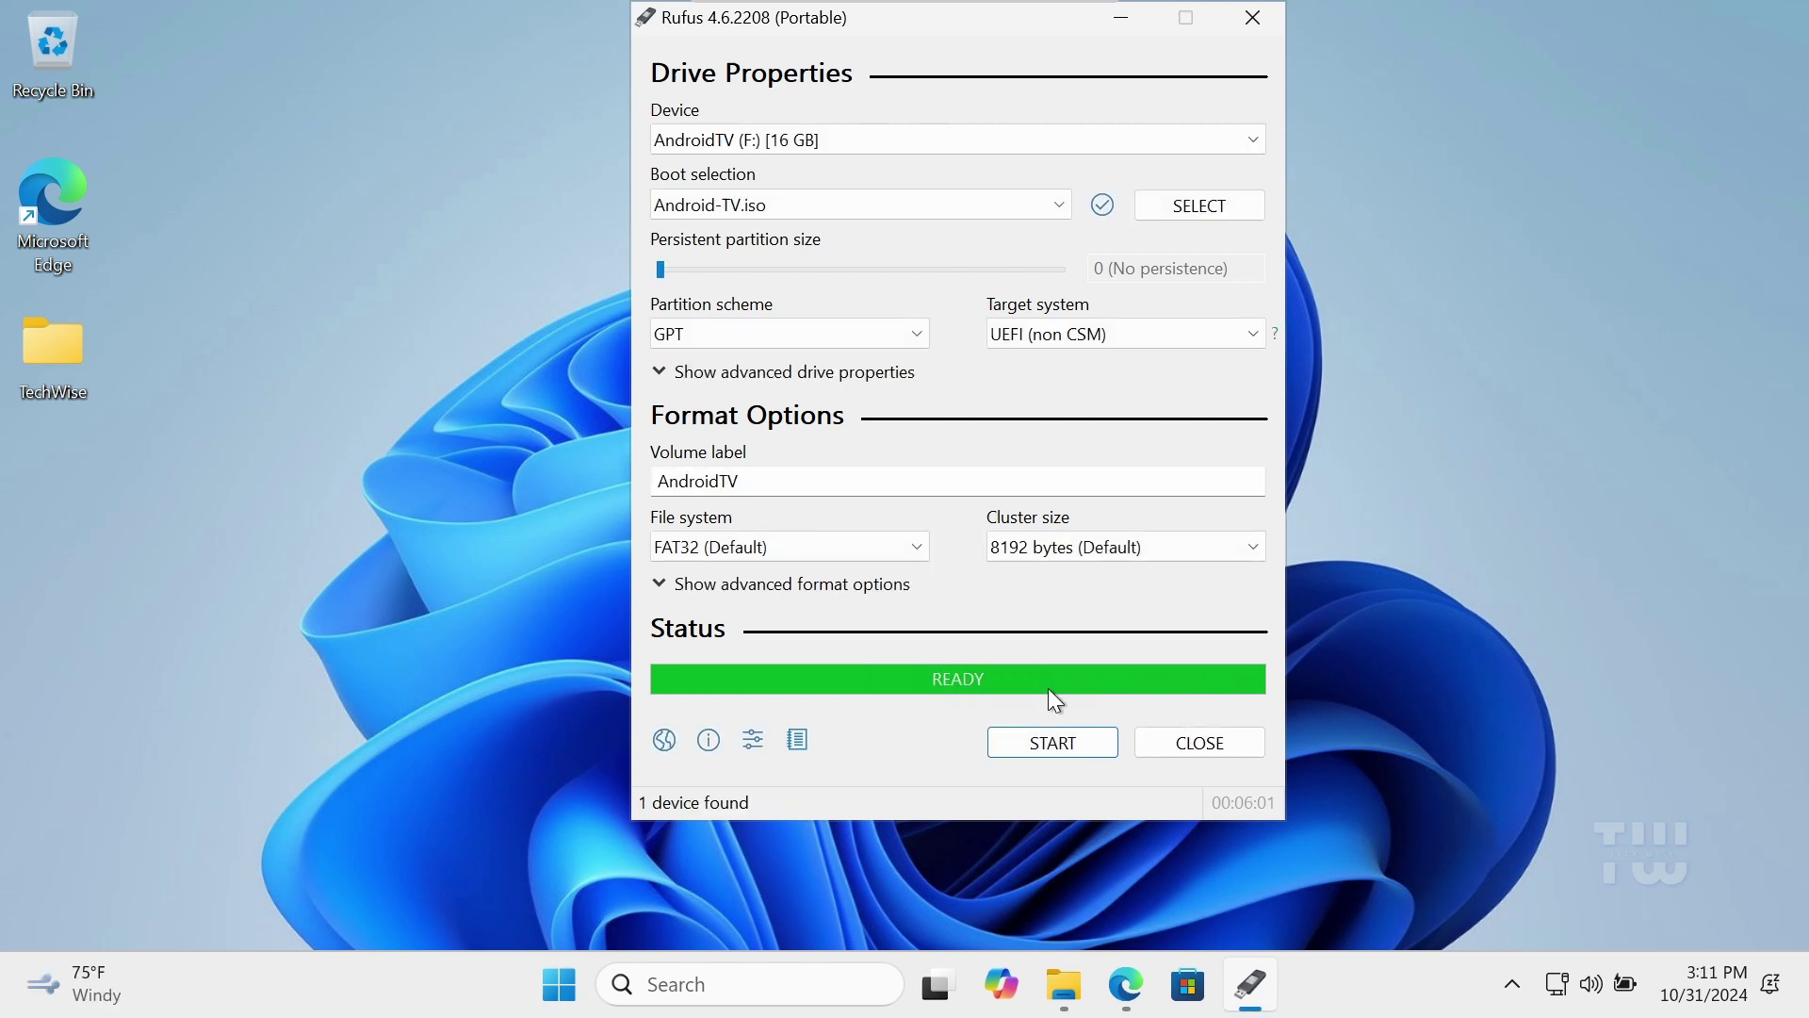
{"action": "left_click", "coordinate": [1253, 18]}
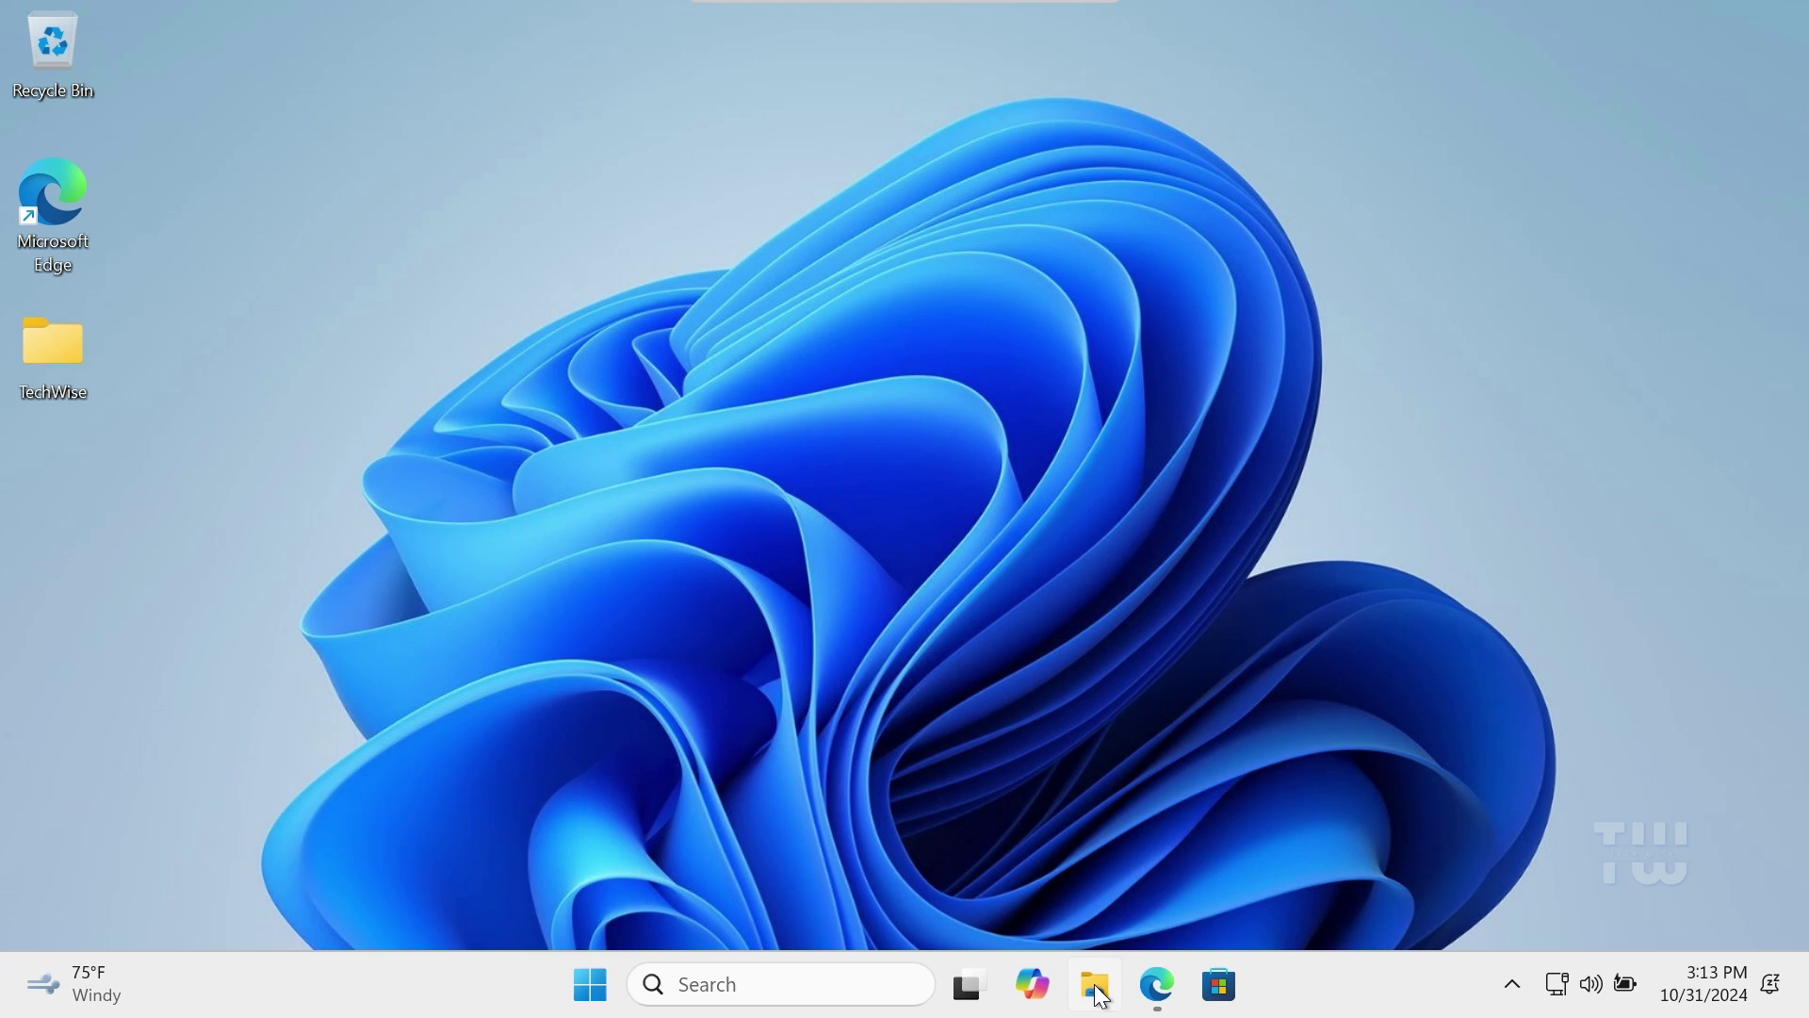
Open the ANDROIDTV (F:) drive in File Explorer and select data4GB.zip
{"action": "left_click", "coordinate": [1095, 985]}
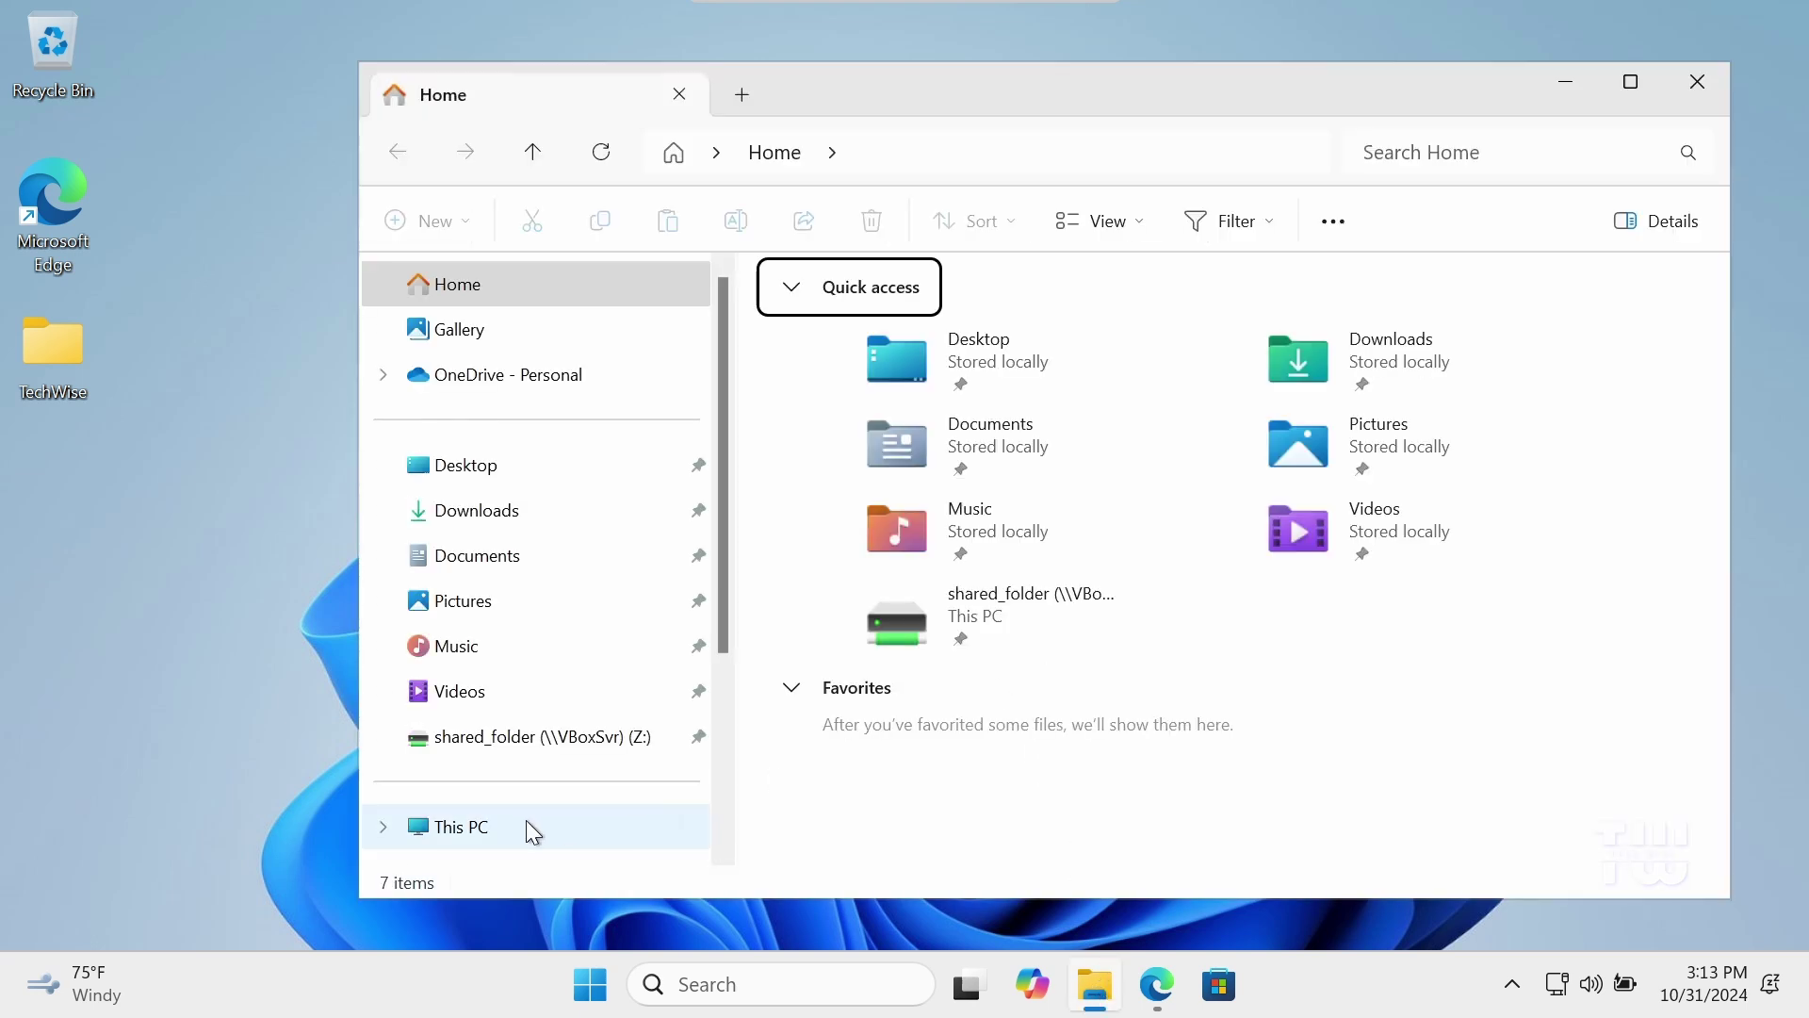
{"action": "left_click", "coordinate": [525, 826]}
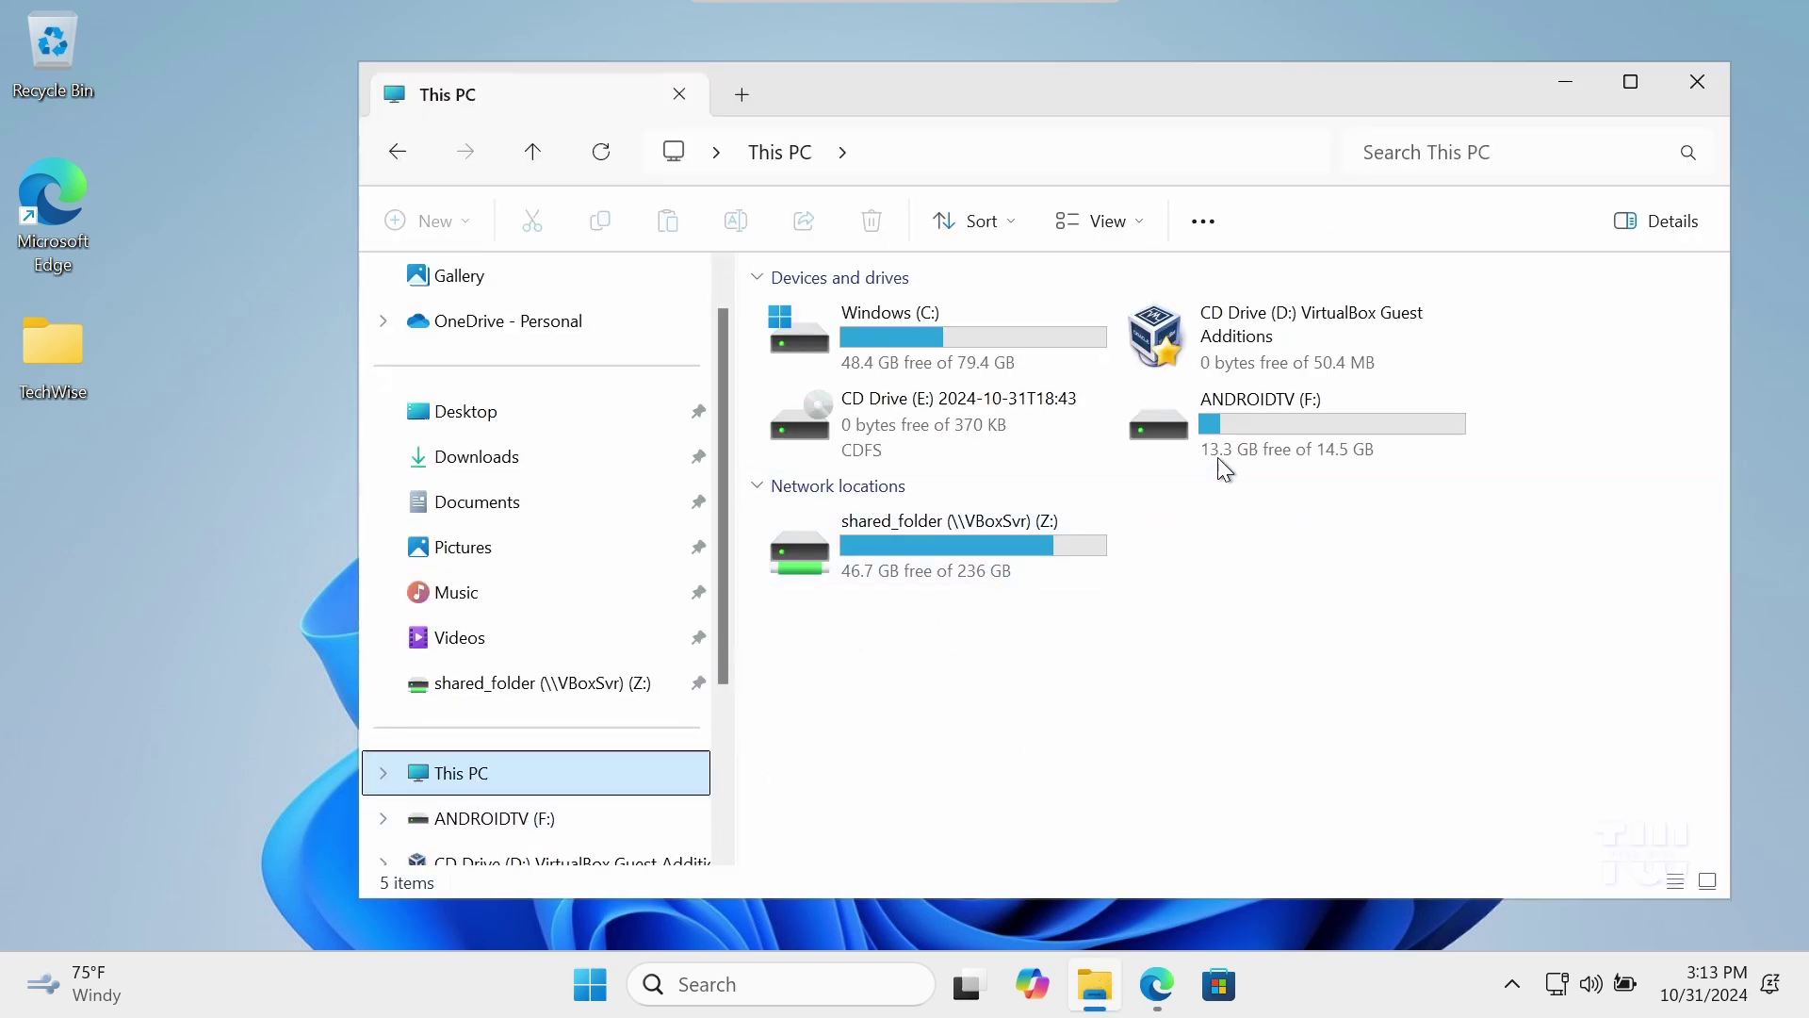
{"action": "double_click", "coordinate": [1251, 427]}
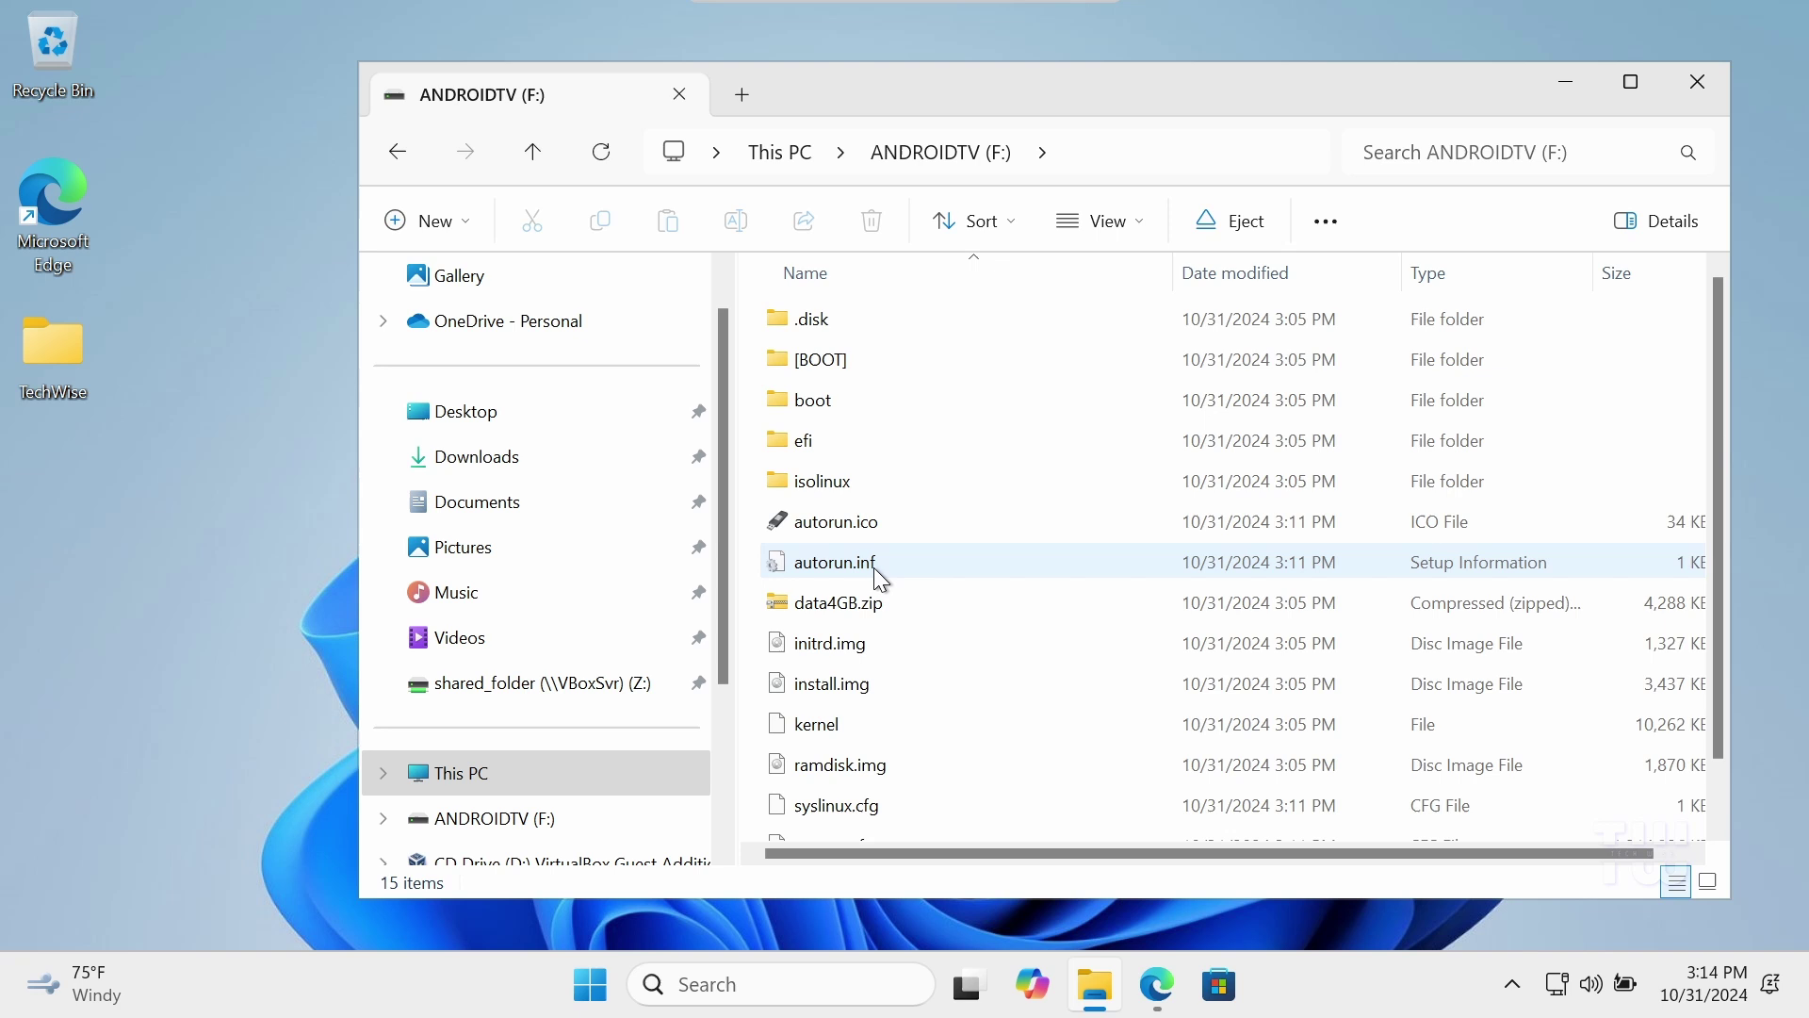
{"action": "left_click", "coordinate": [873, 607]}
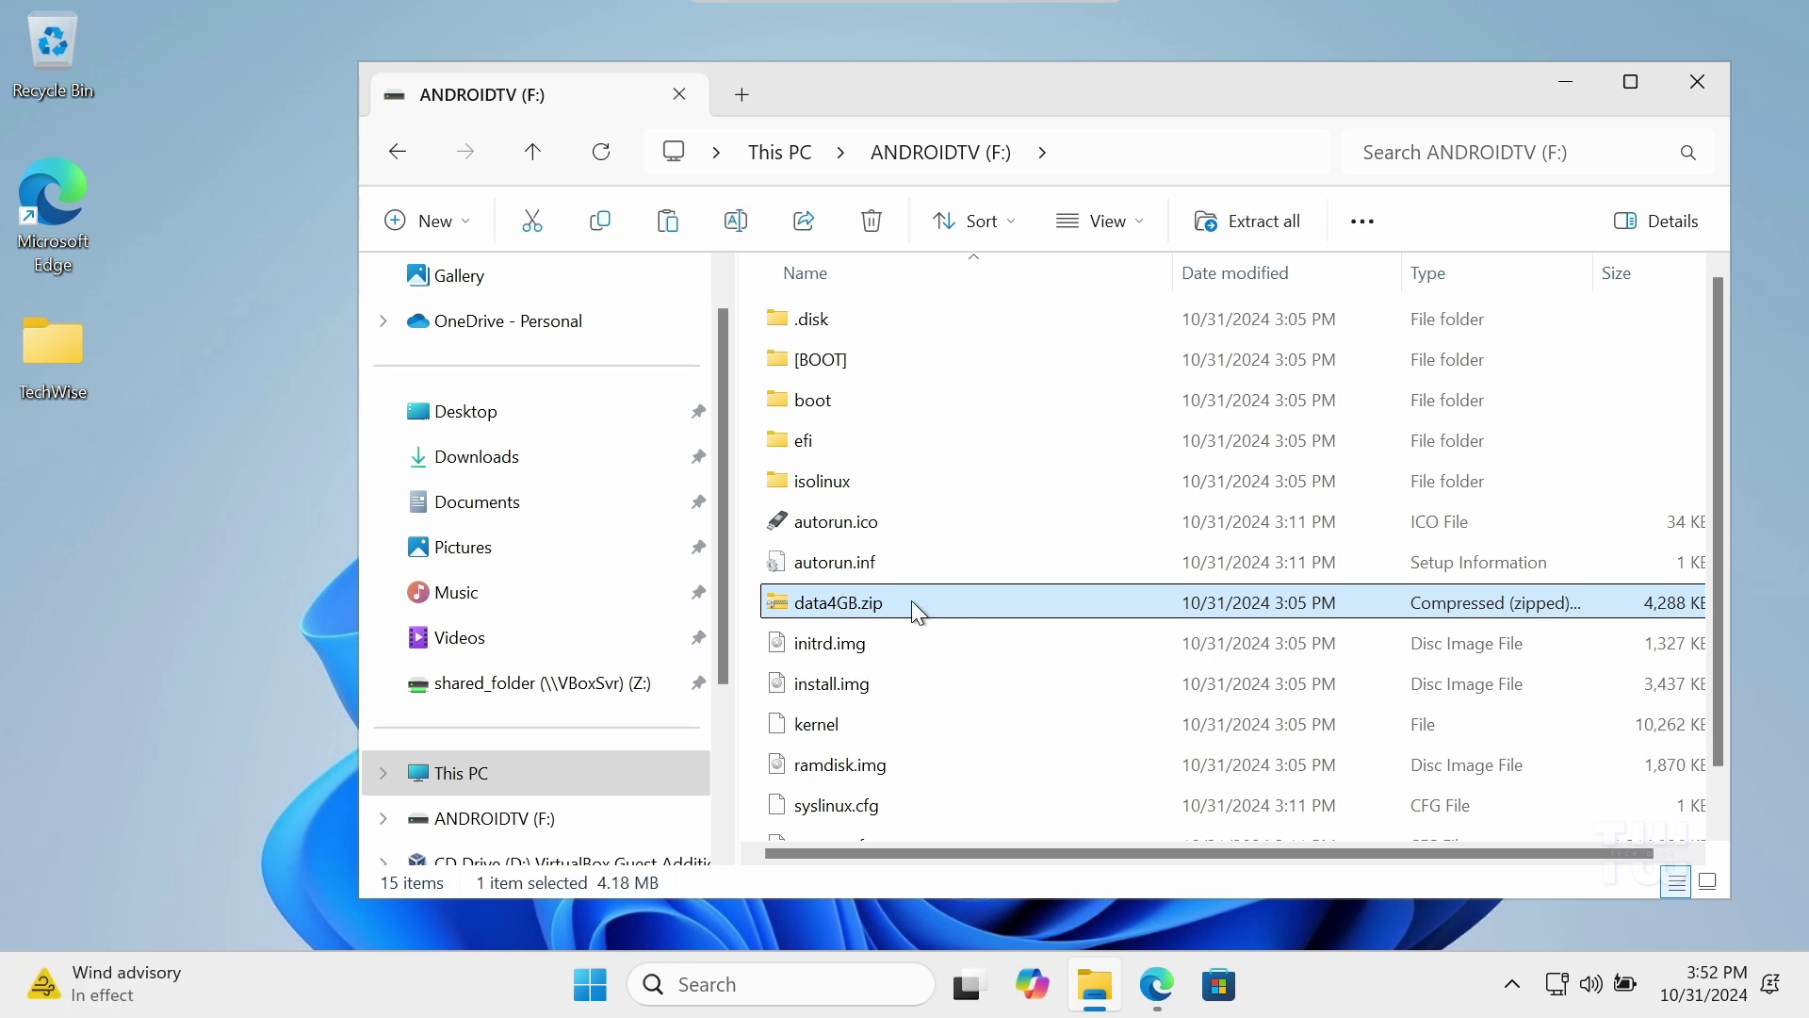
Extract data4GB.zip onto the drive with WinRAR and check the 3.99 GB data.img
{"action": "right_click", "coordinate": [912, 603]}
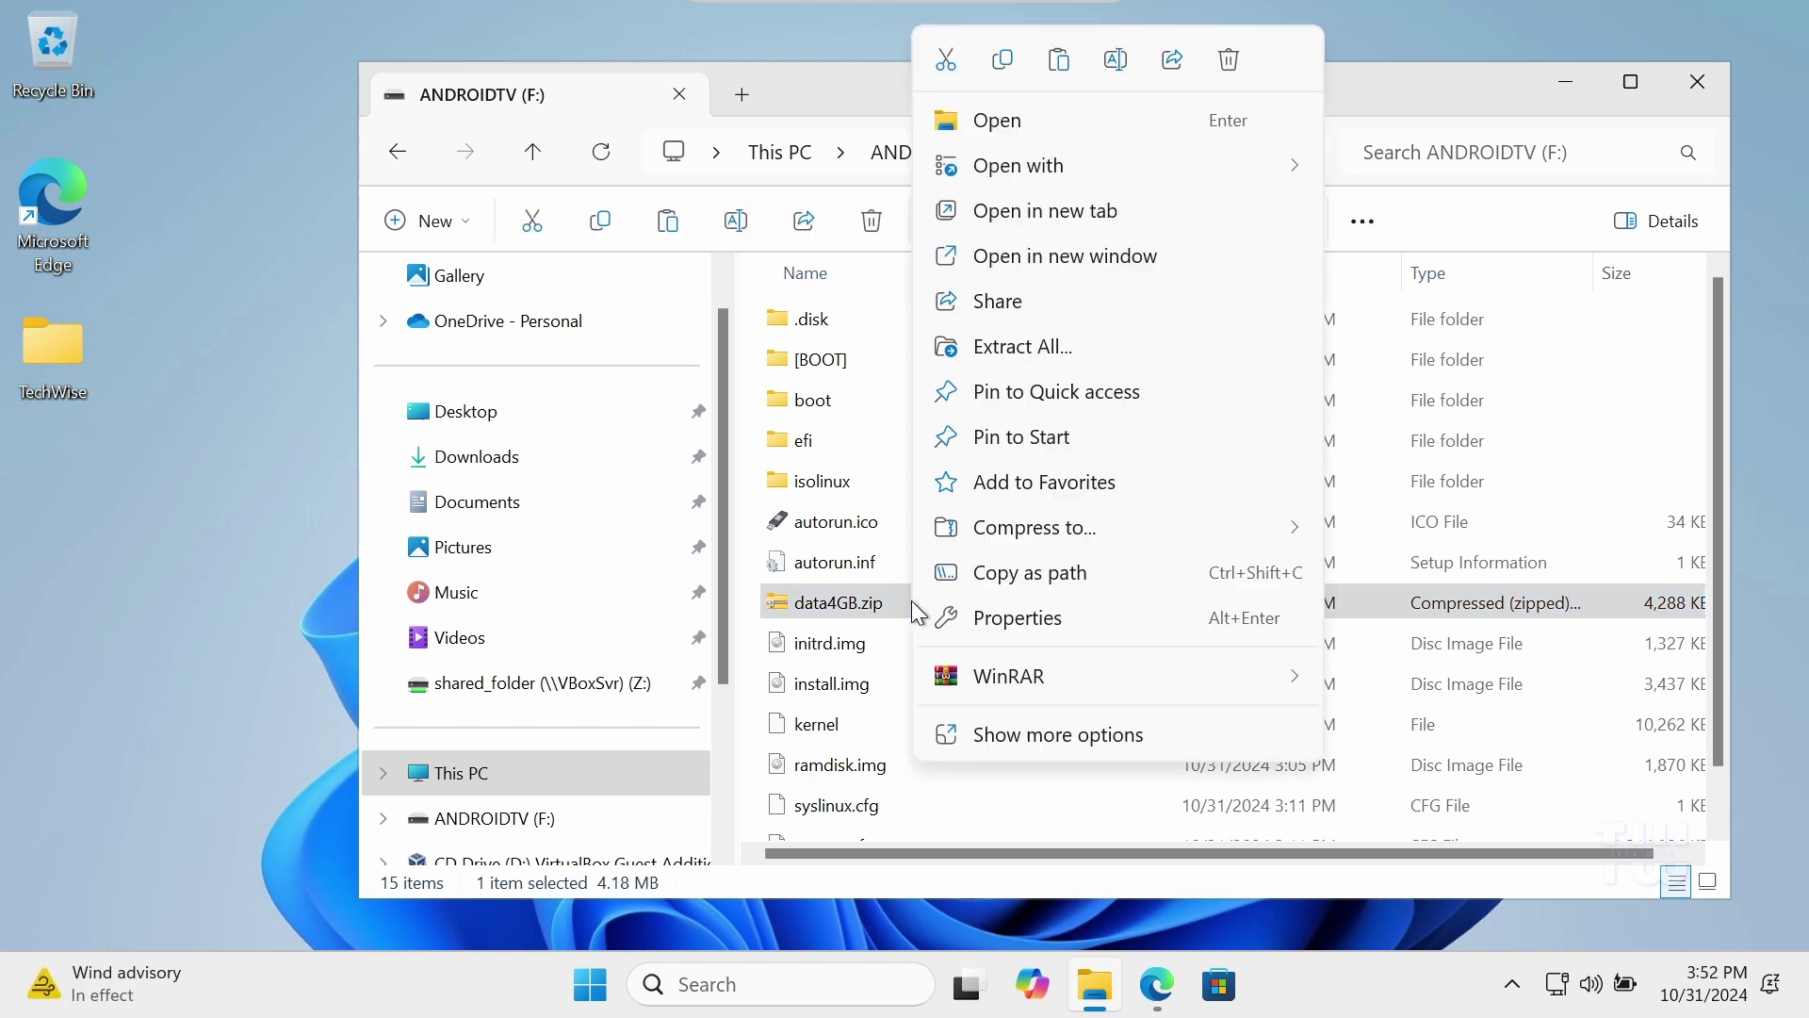
{"action": "mouse_move", "coordinate": [1055, 671]}
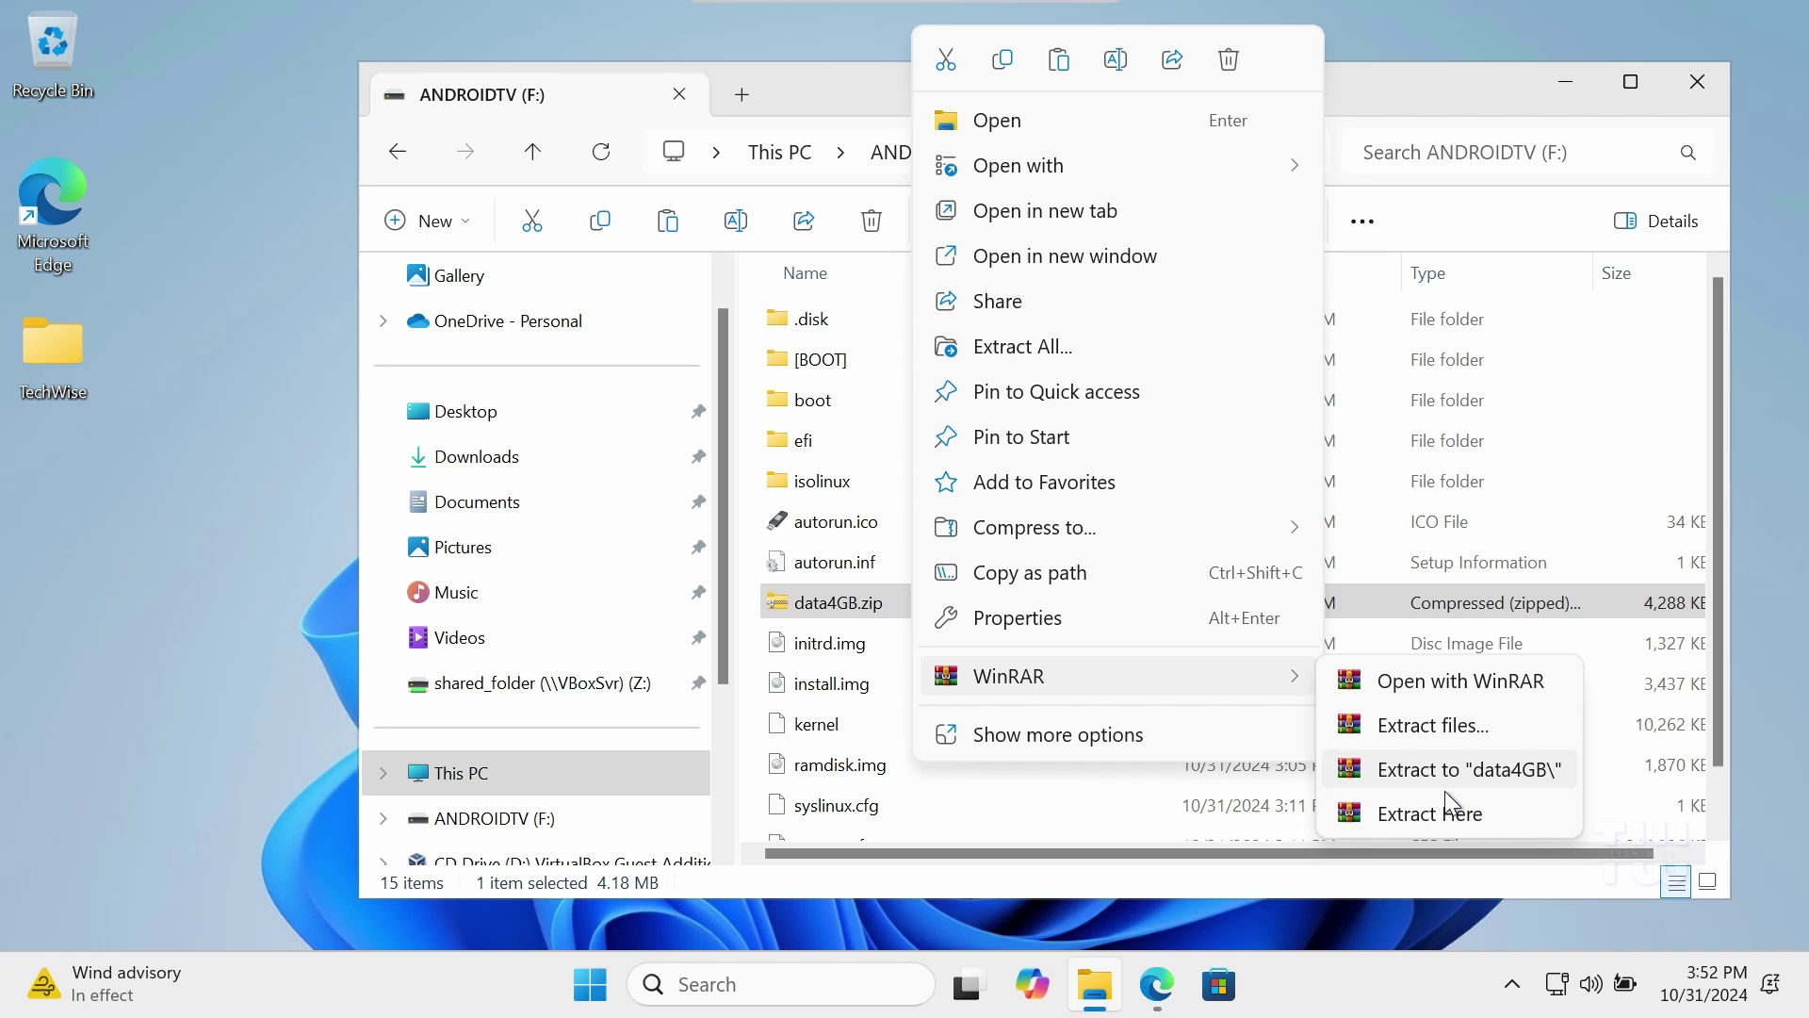
{"action": "left_click", "coordinate": [1502, 816]}
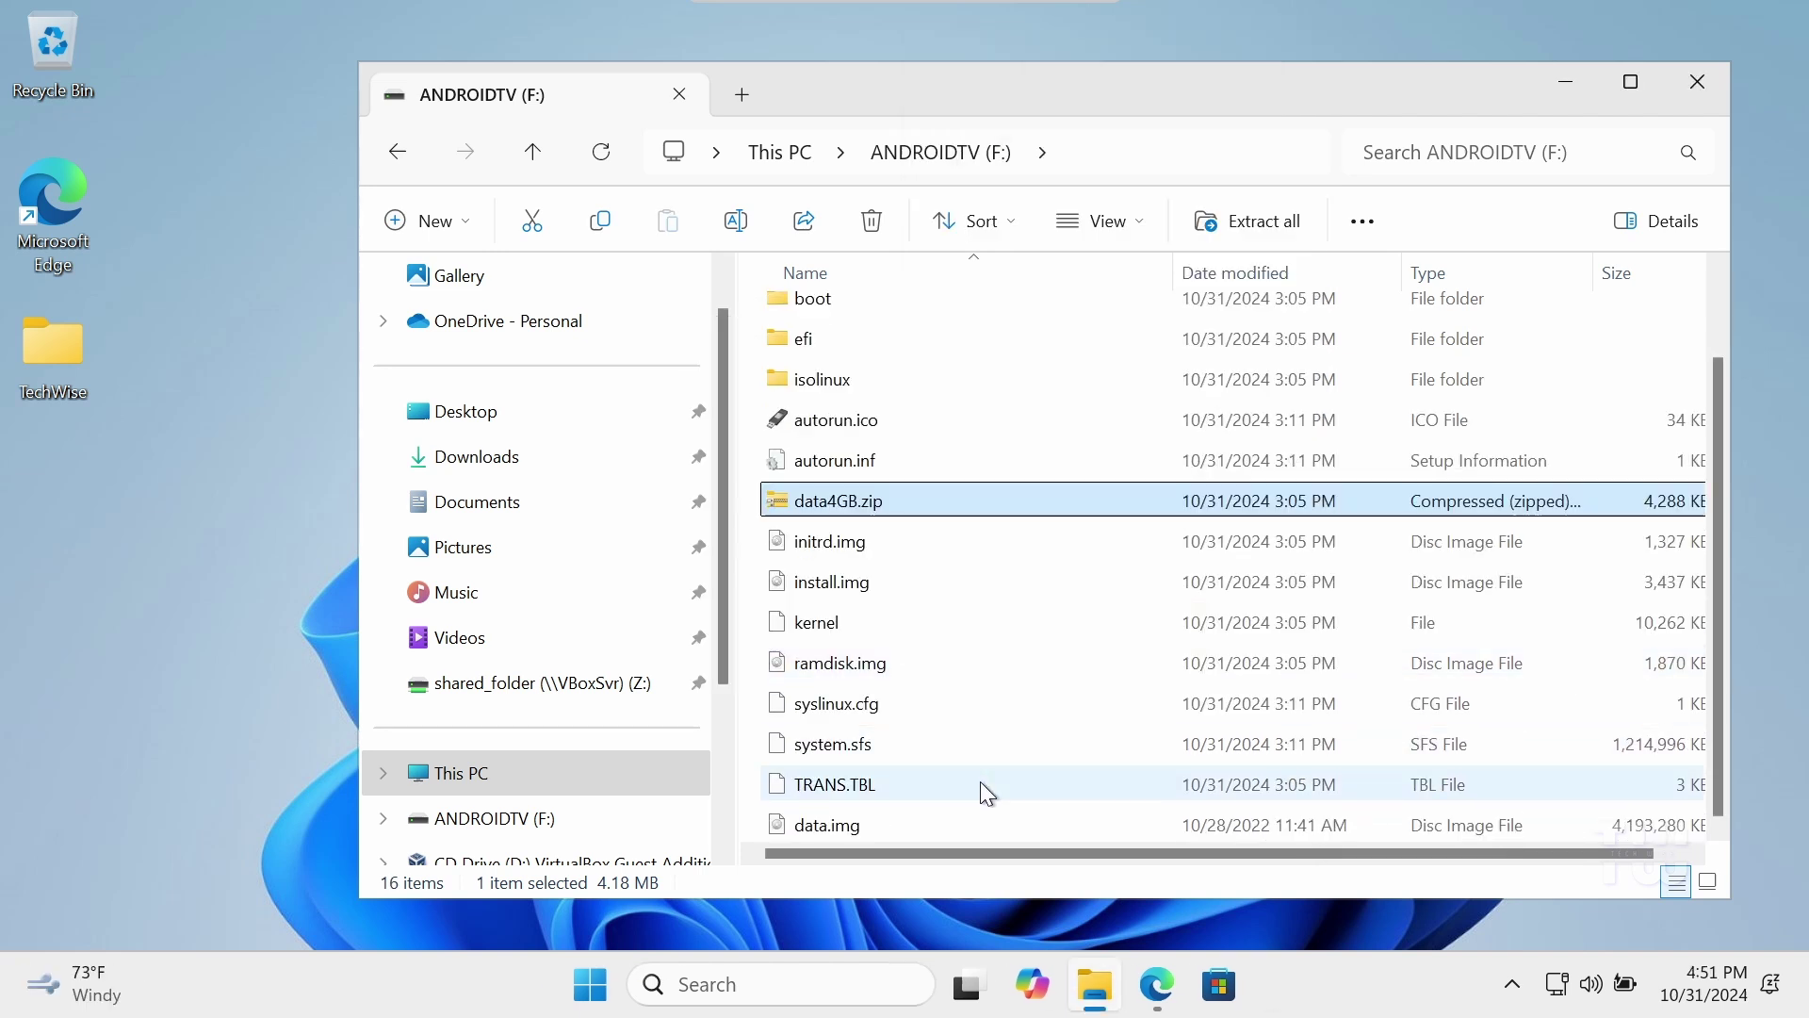
{"action": "left_click", "coordinate": [928, 822]}
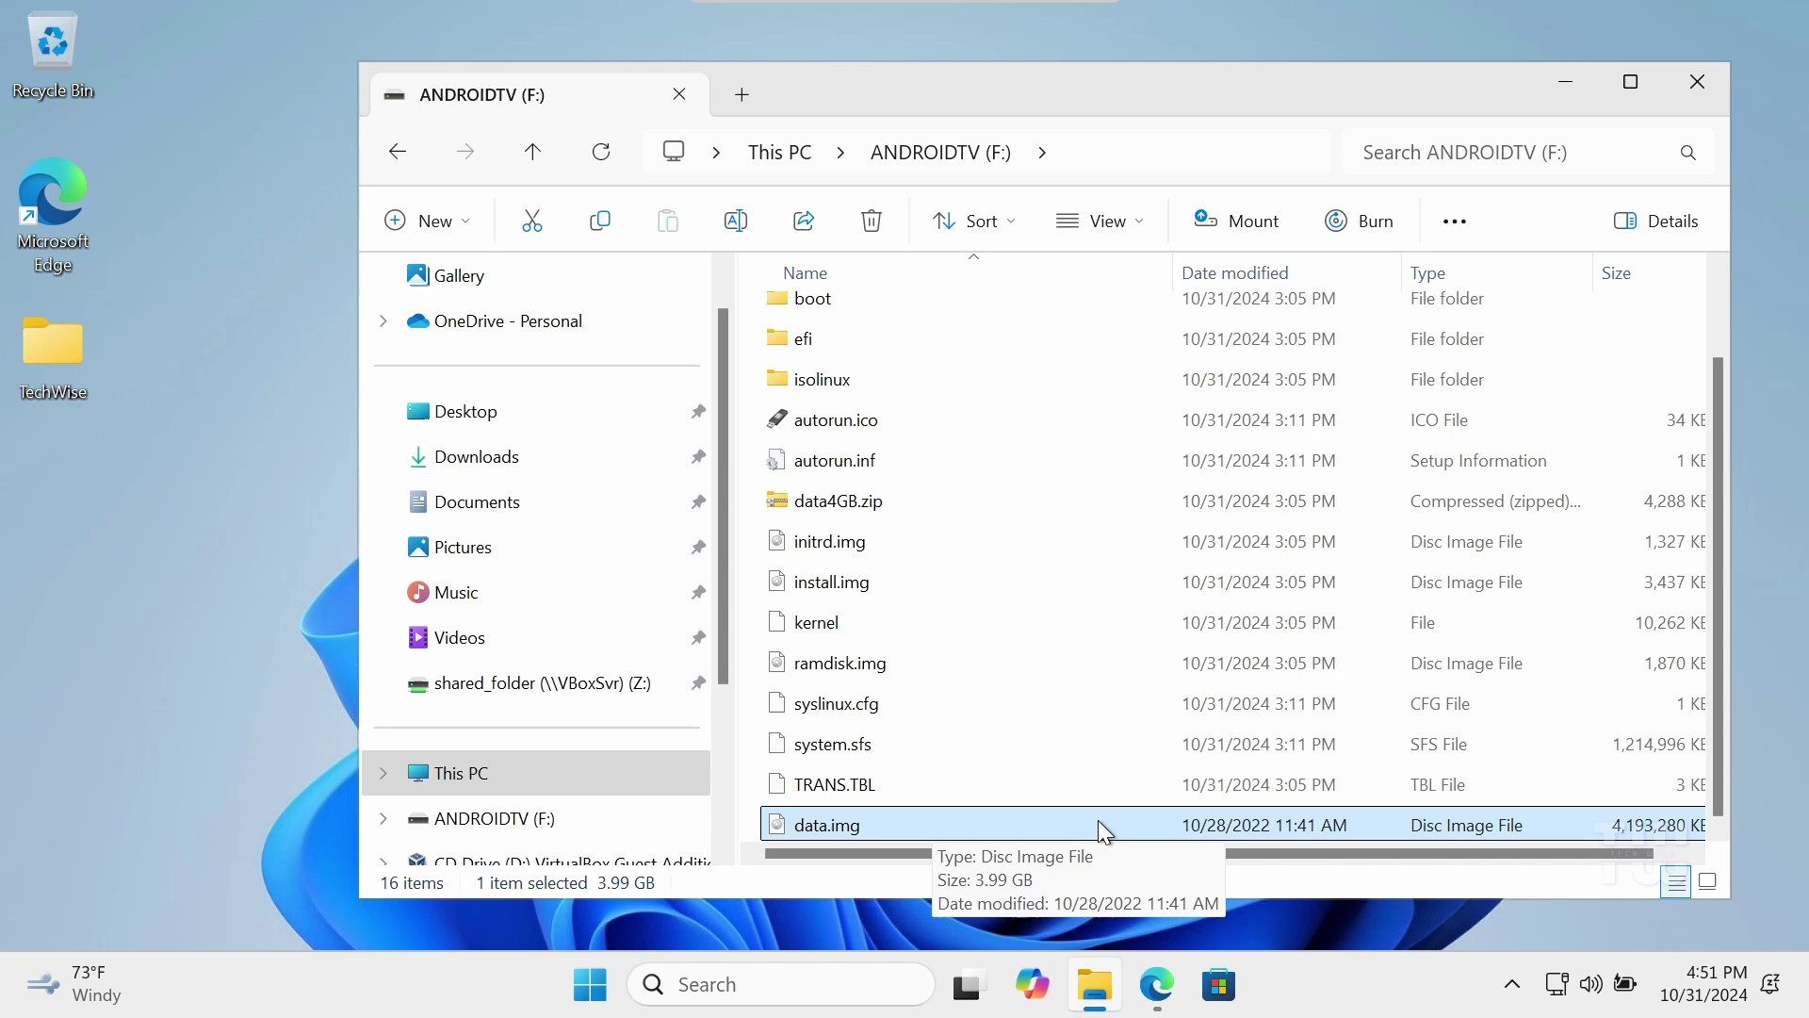
Close File Explorer and restart the PC from the Start menu's power options
{"action": "left_click", "coordinate": [1707, 87]}
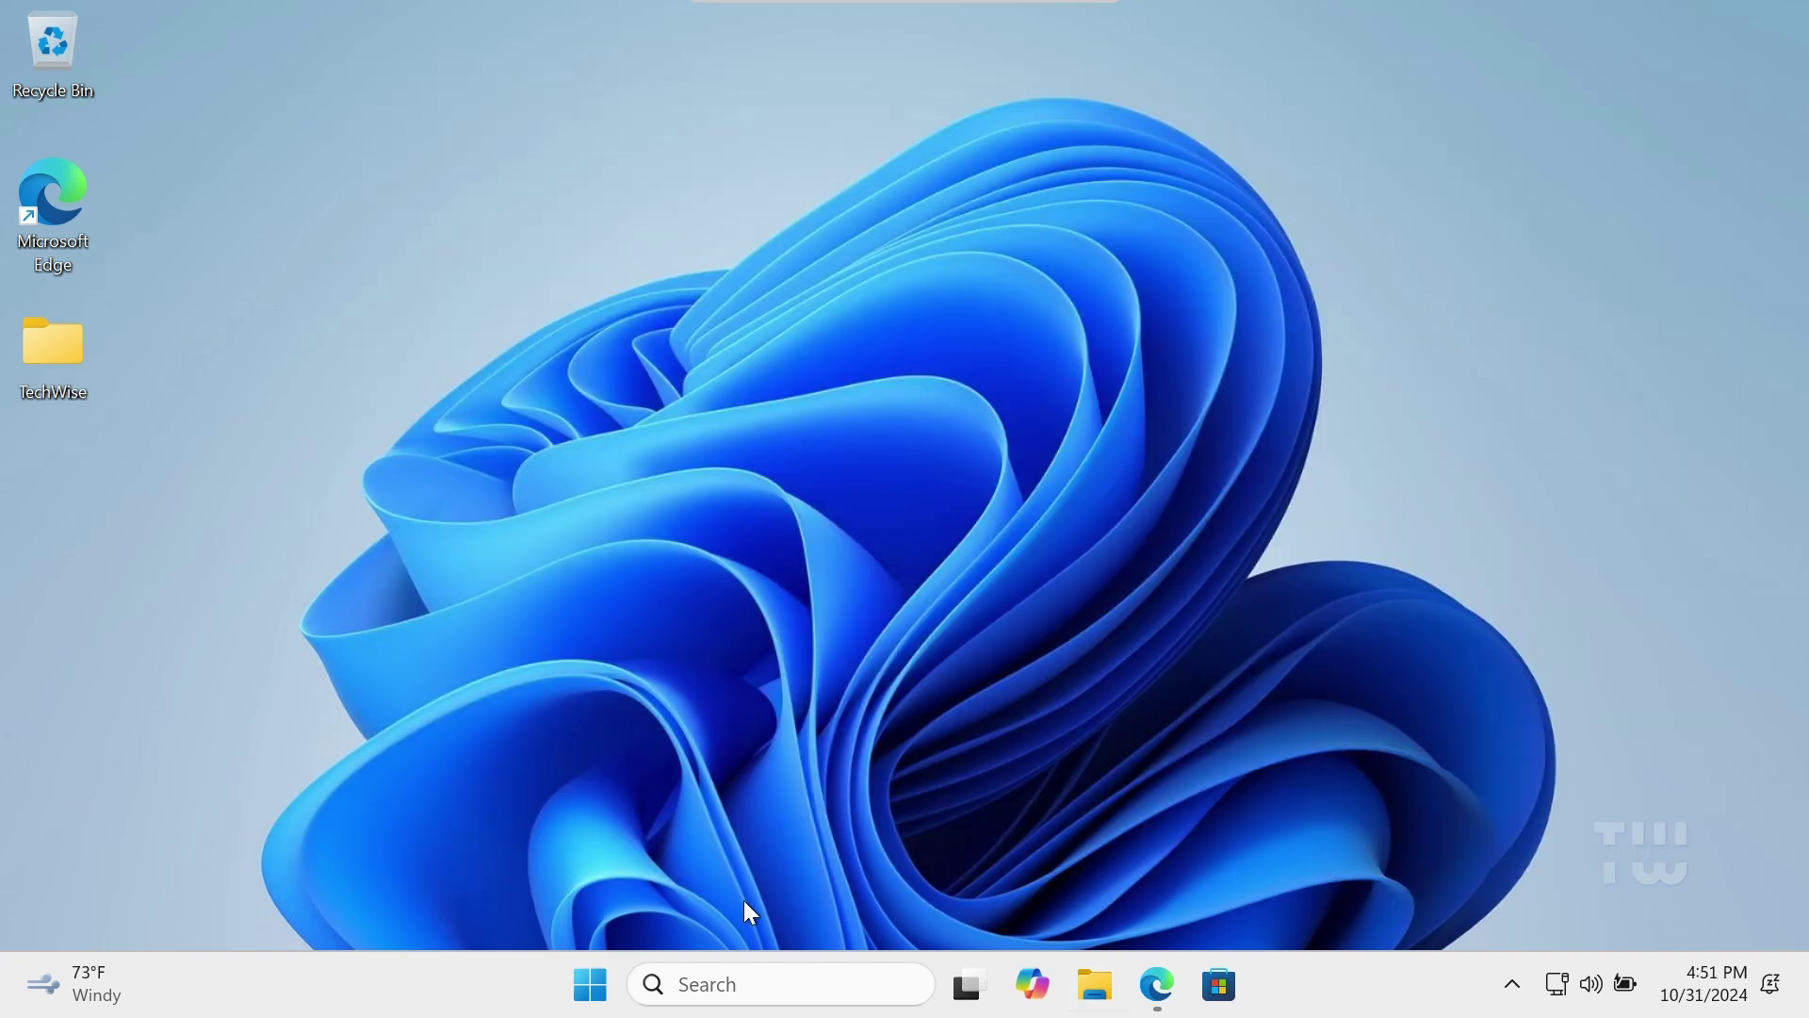
{"action": "left_click", "coordinate": [592, 985]}
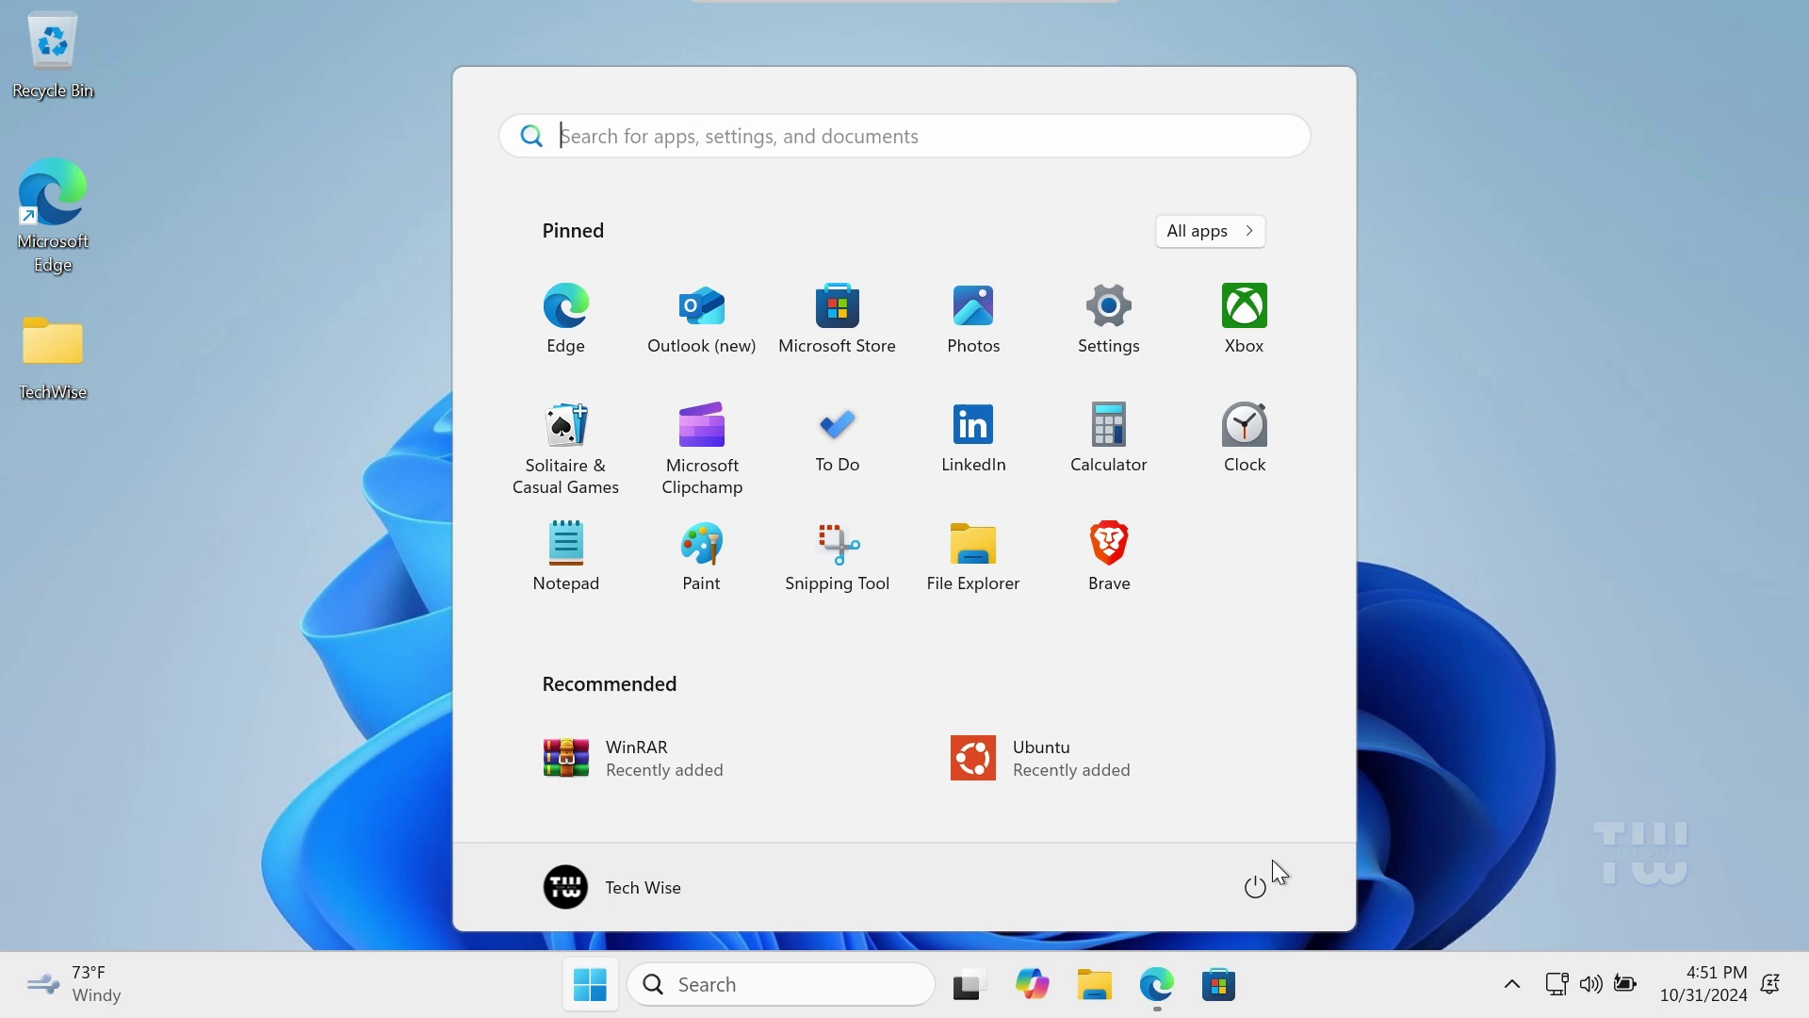
{"action": "left_click", "coordinate": [1262, 881]}
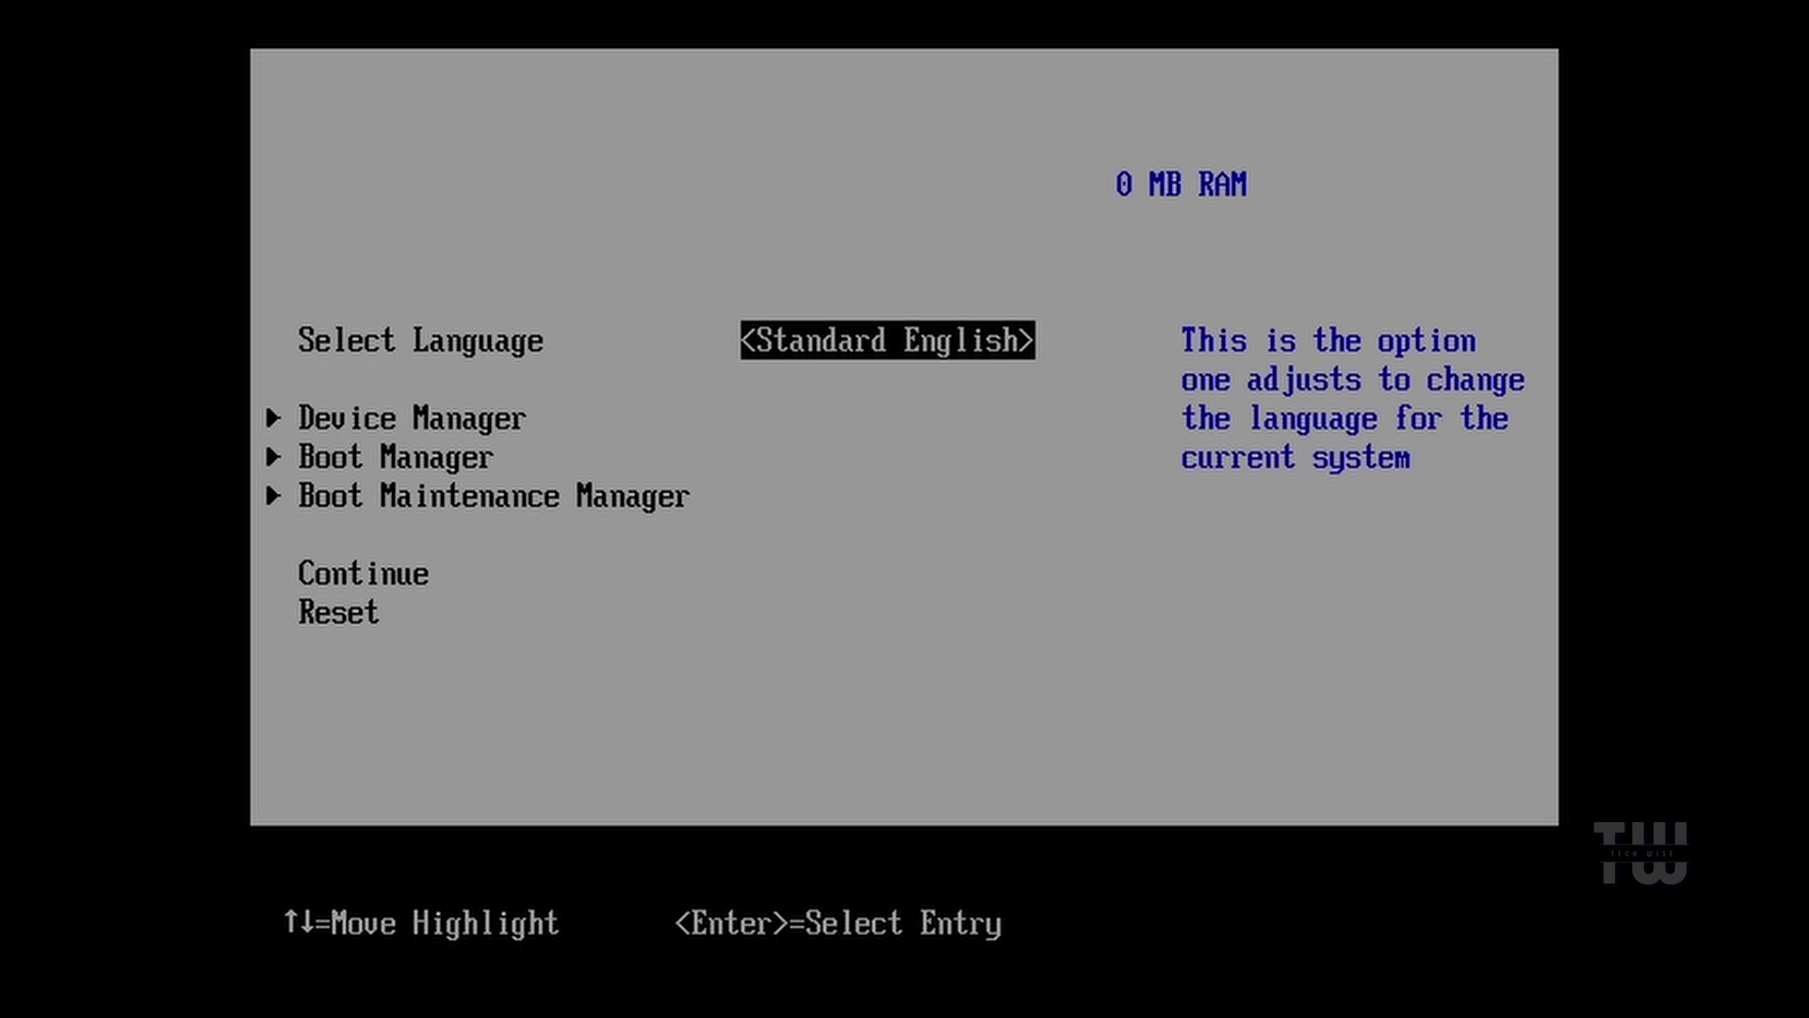
In the firmware, open Boot Manager and choose the UEFI Kingston DataTraveler 2.0 drive
{"action": "key", "text": "Down"}
{"action": "key", "text": "Down"}
{"action": "key", "text": "Return"}
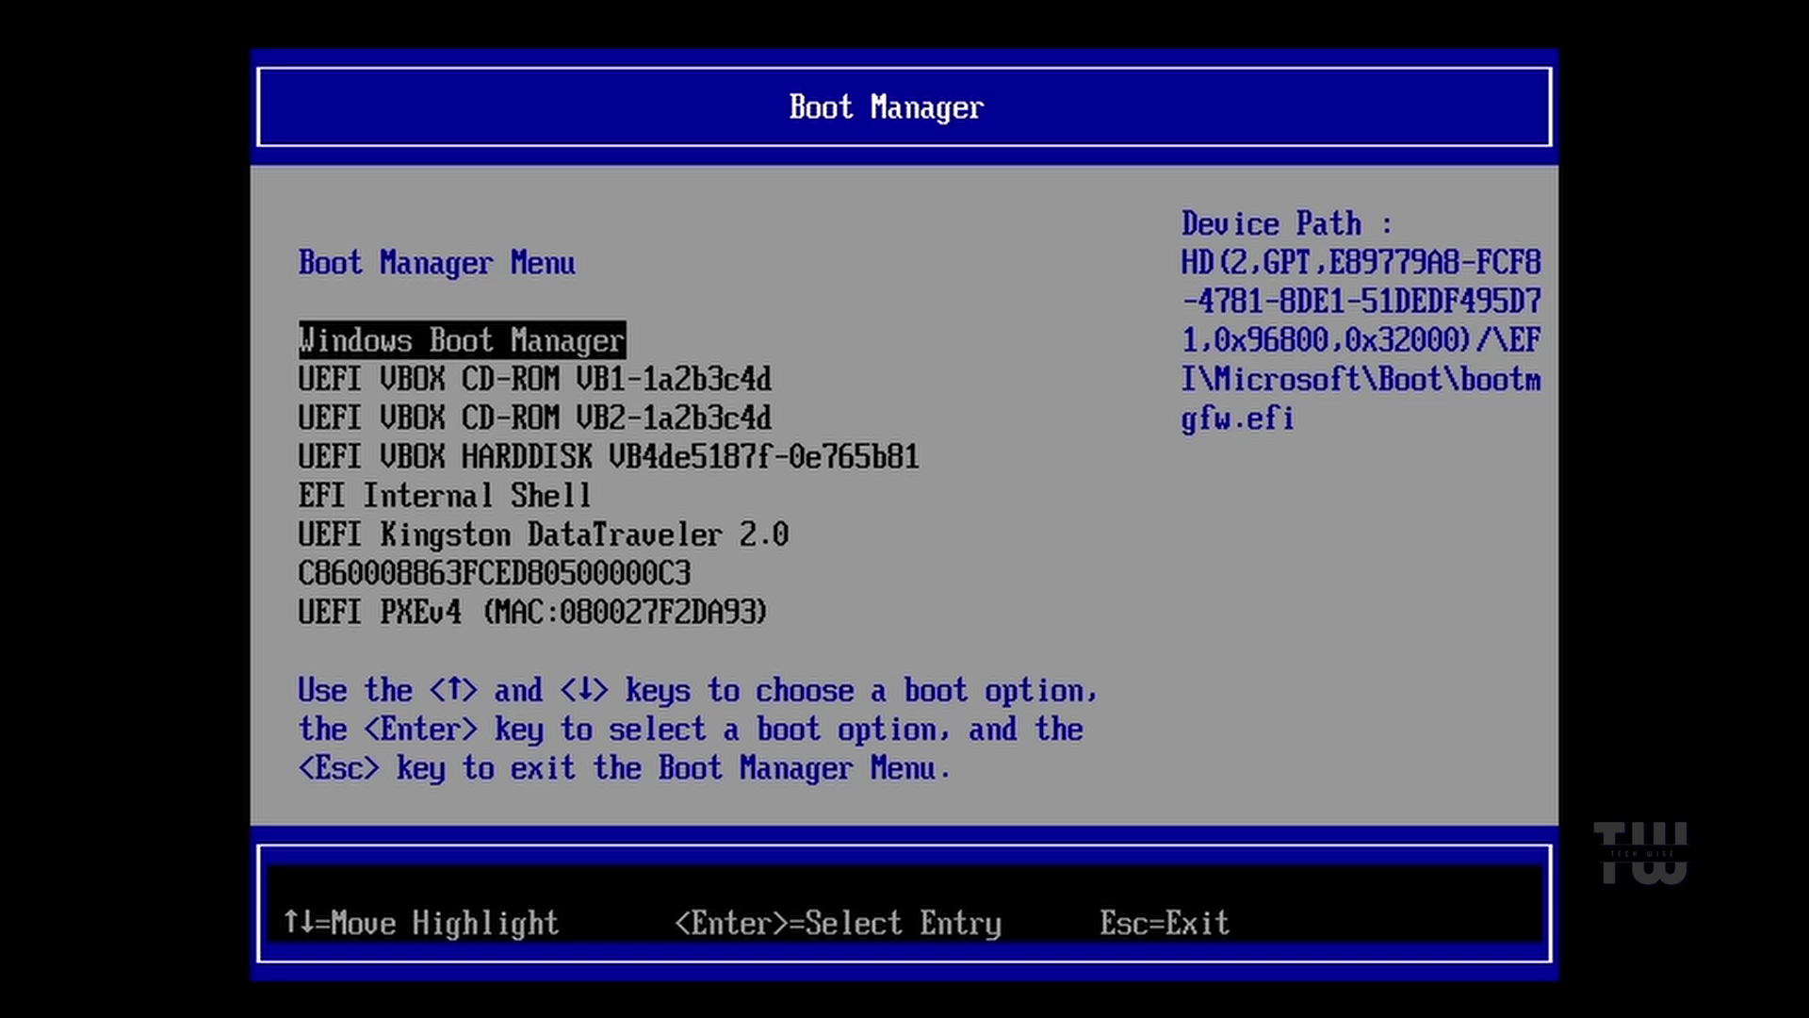
{"action": "key", "text": "Down"}
{"action": "key", "text": "Down"}
{"action": "key", "text": "Down"}
{"action": "key", "text": "Down"}
{"action": "key", "text": "Down"}
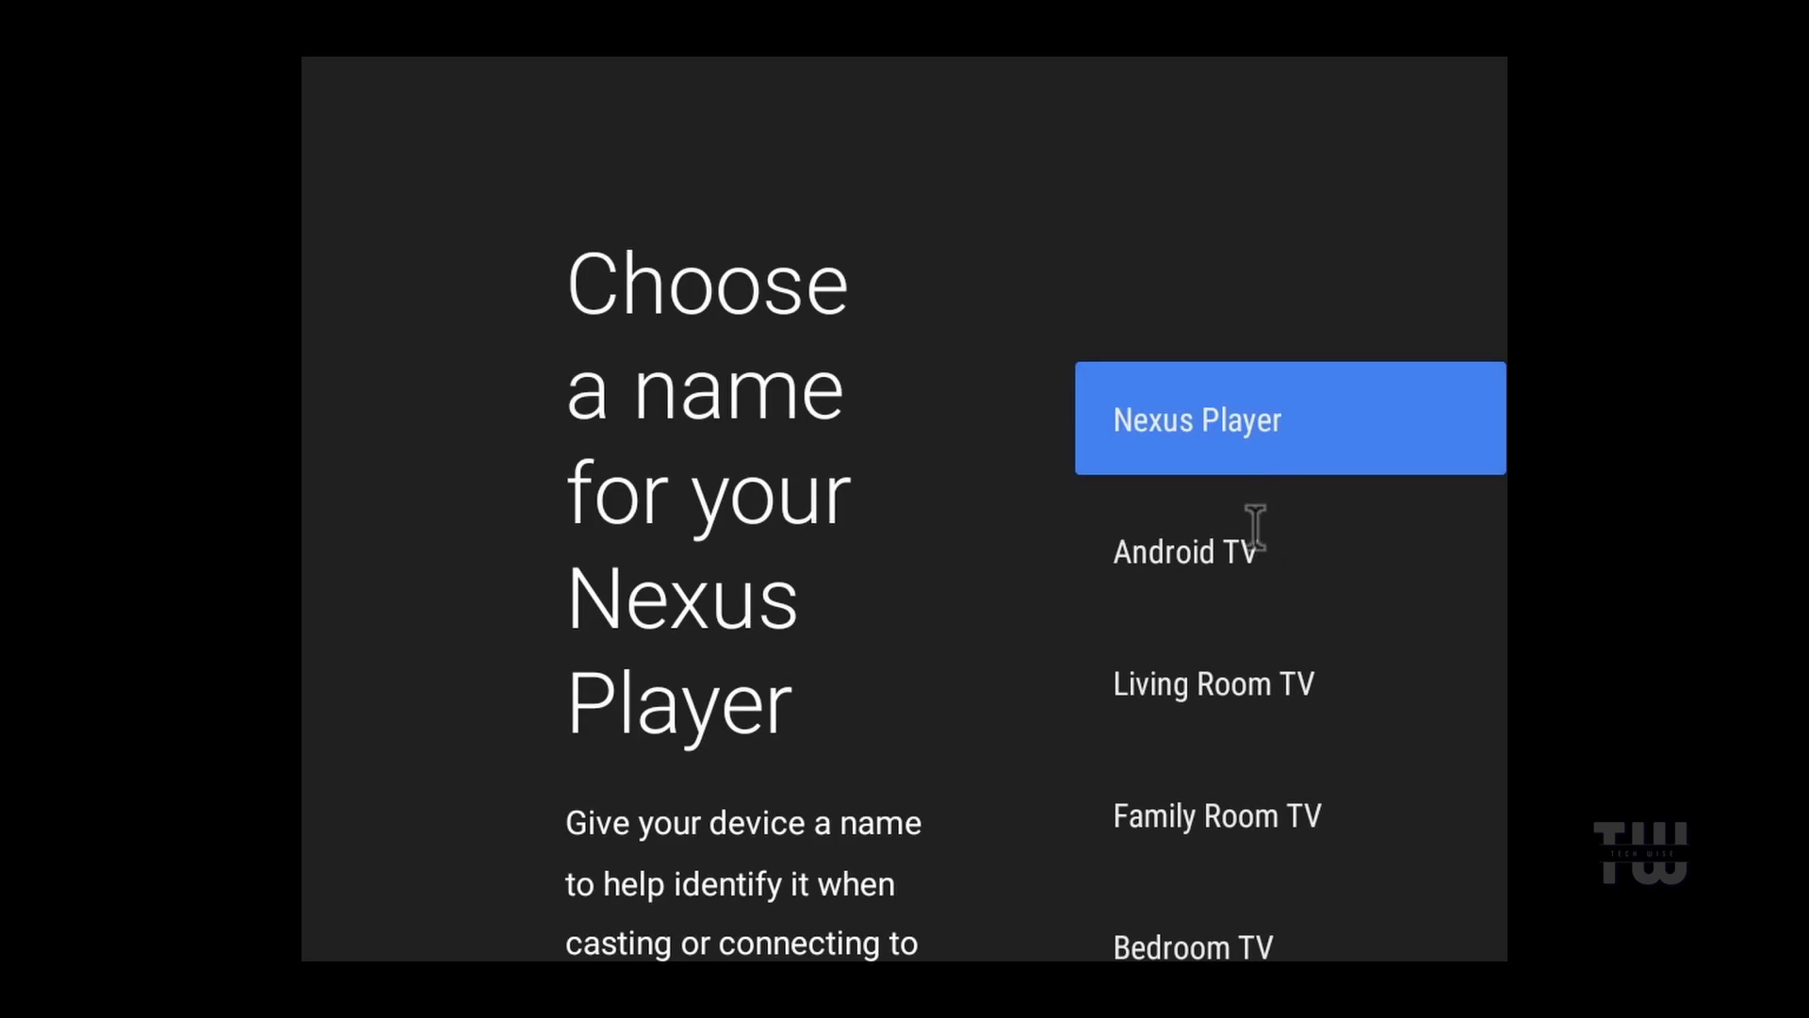
Scroll the Android TV device-name list to the Android TV option
{"action": "scroll", "coordinate": [1216, 597], "scroll_direction": "down", "scroll_amount": 1}
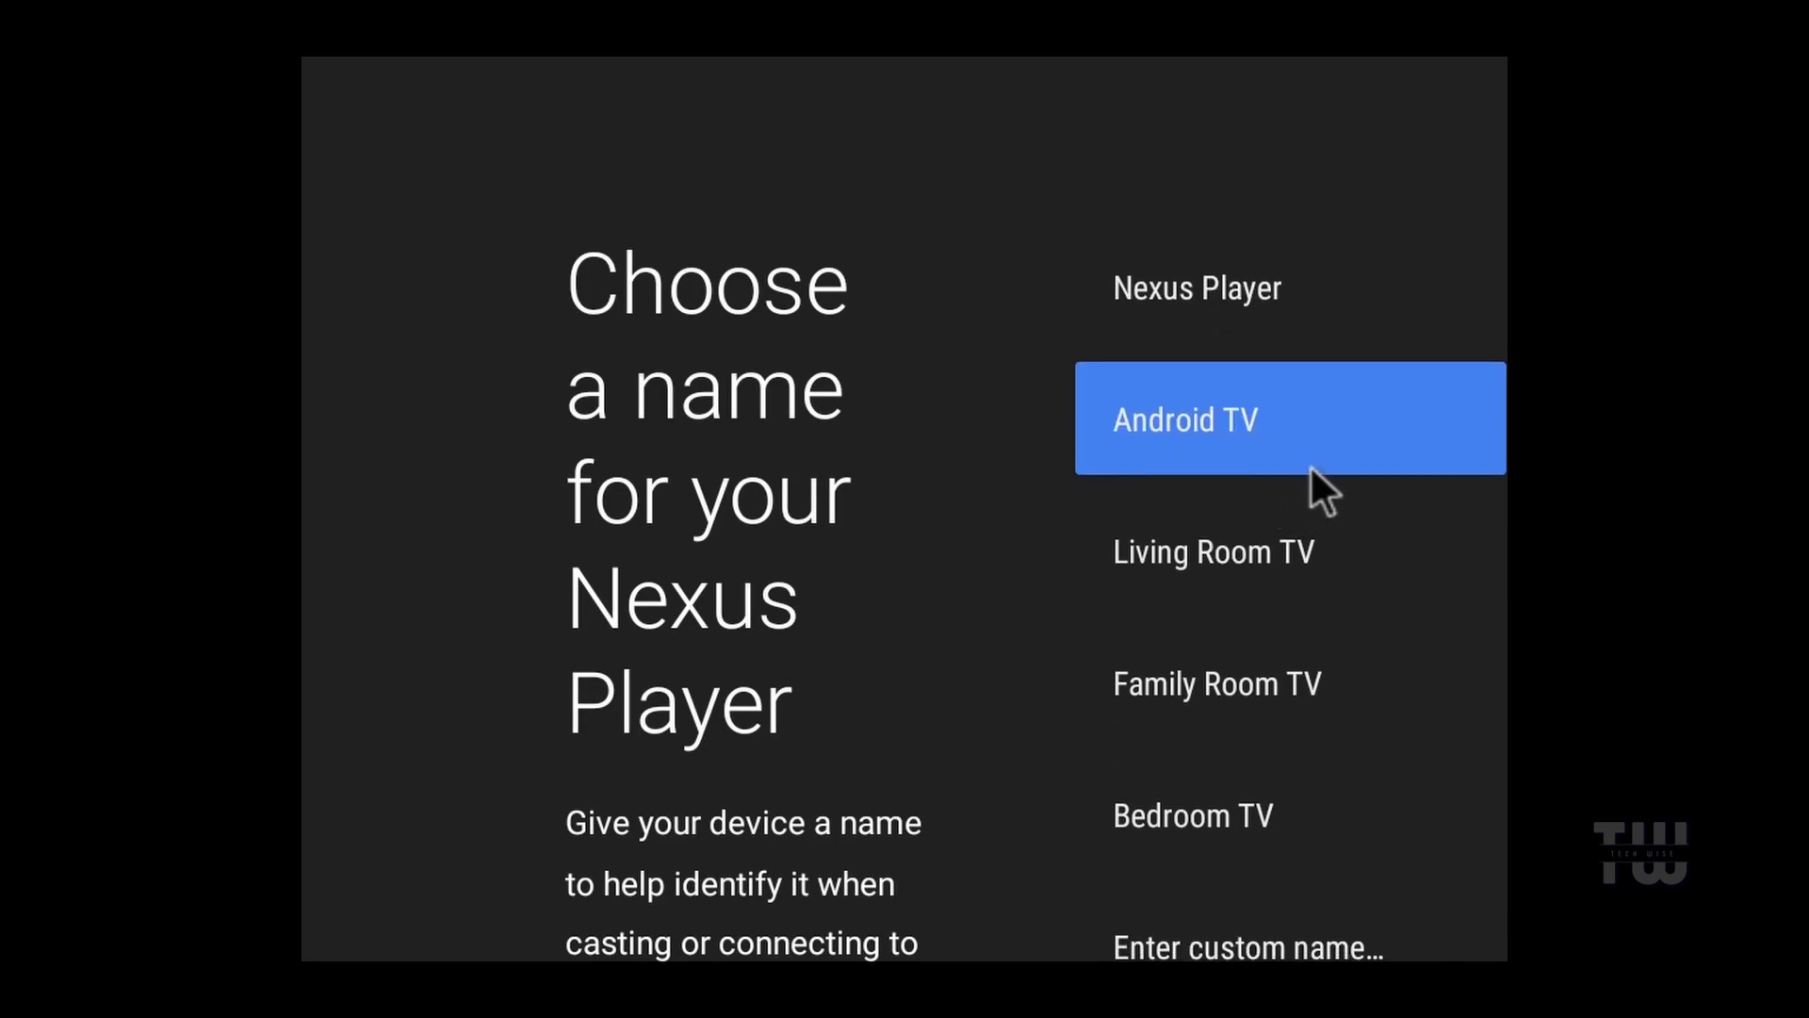